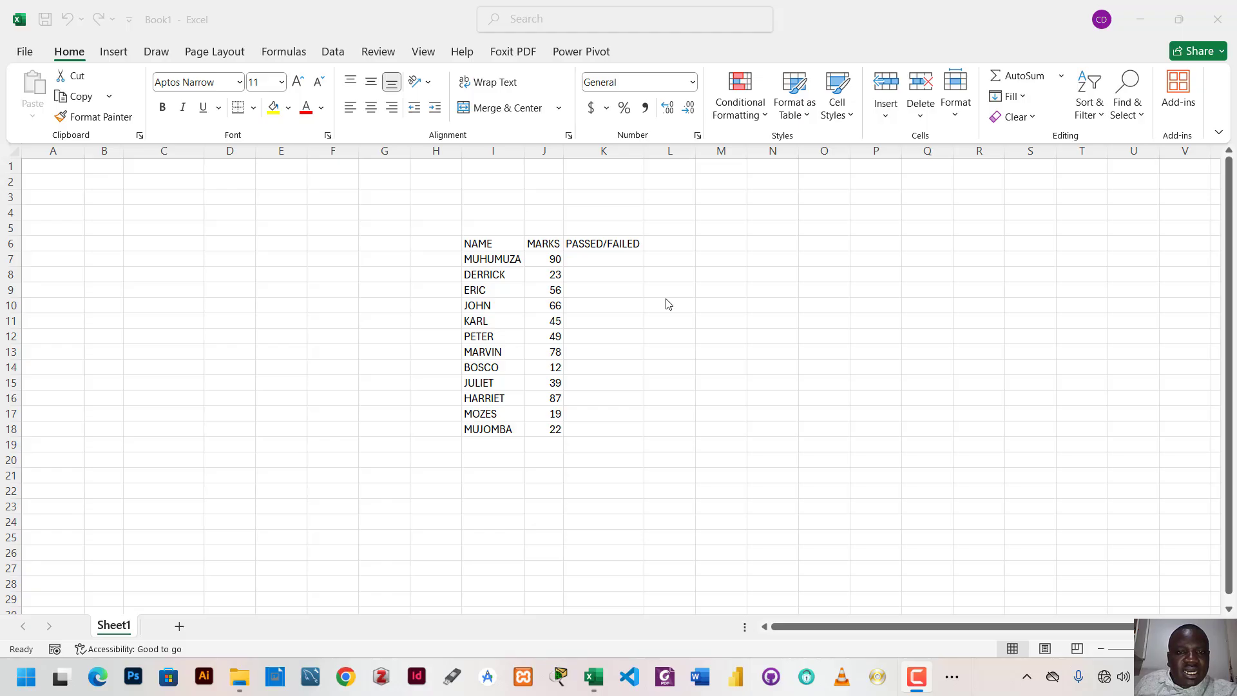
{"action": "left_click", "coordinate": [482, 247]}
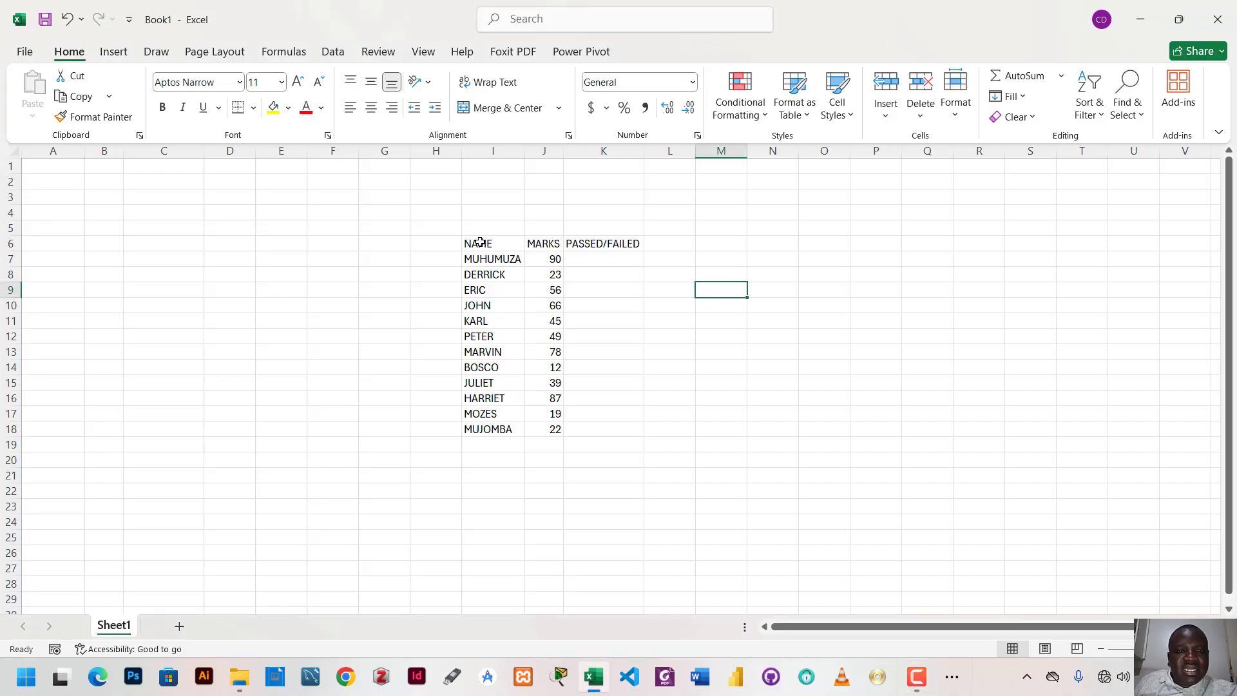
{"action": "left_click", "coordinate": [482, 247]}
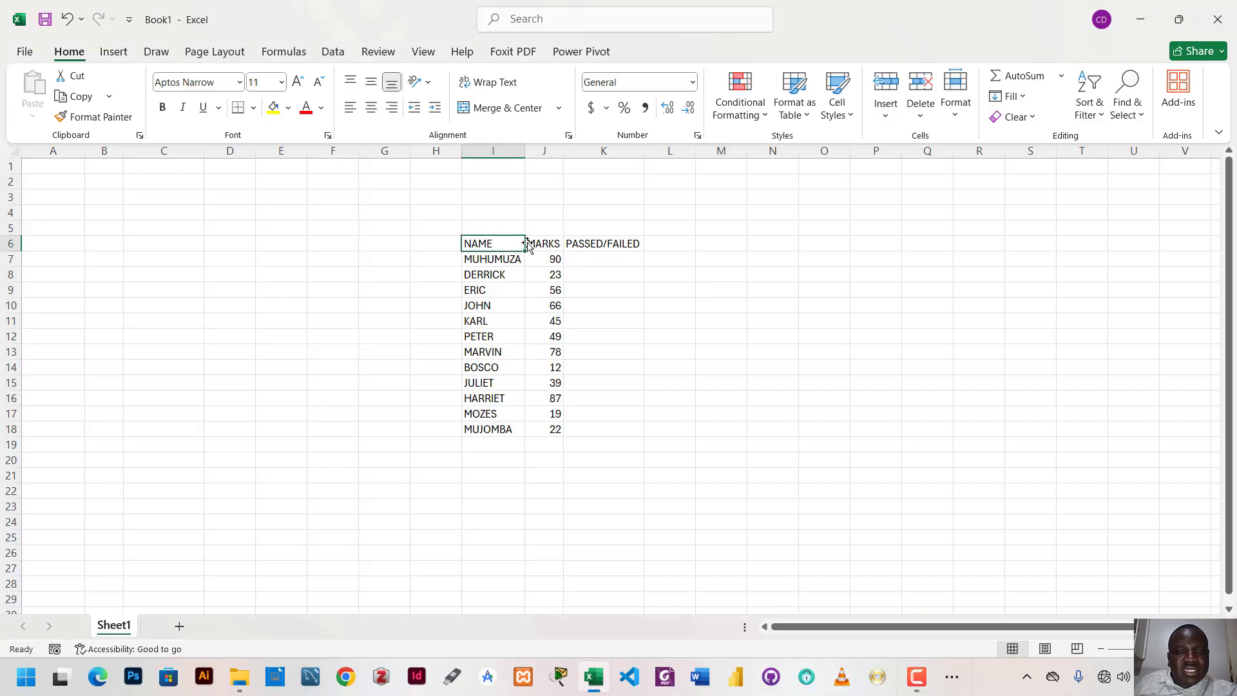
{"action": "left_click", "coordinate": [499, 217]}
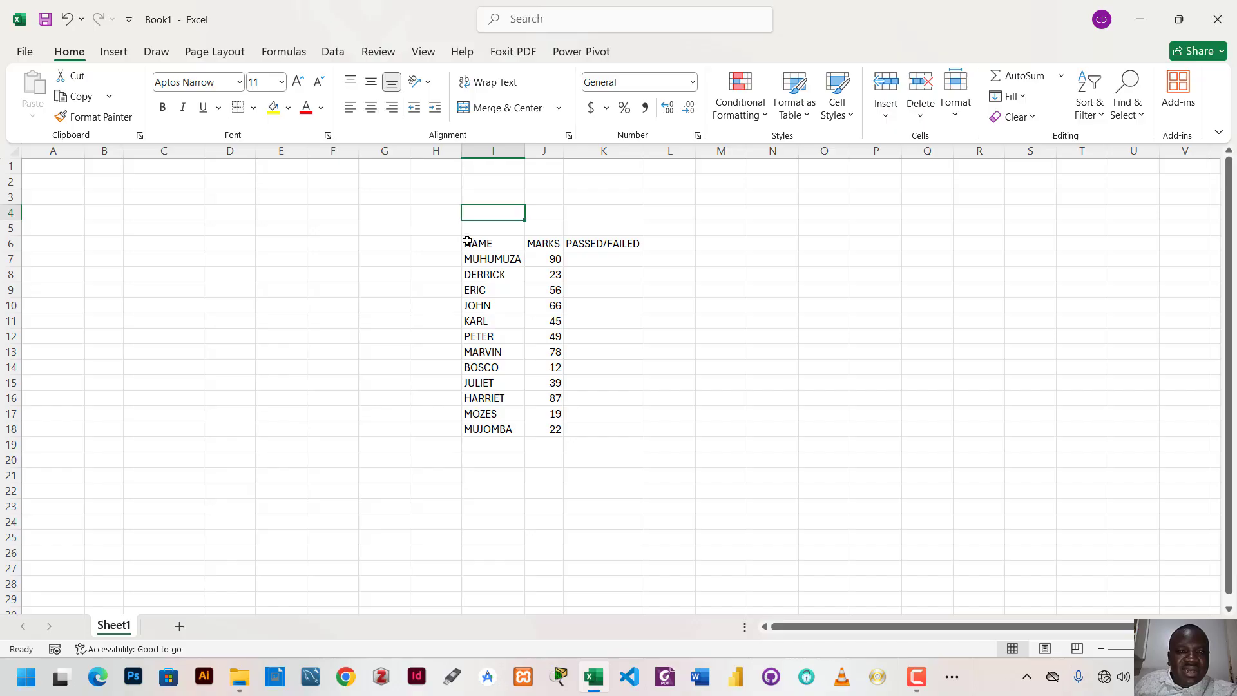
- Select the table I6:K18 and give it a thick outline border in the cell format settings
{"action": "left_click_drag", "start_coordinate": [467, 241], "coordinate": [604, 437]}
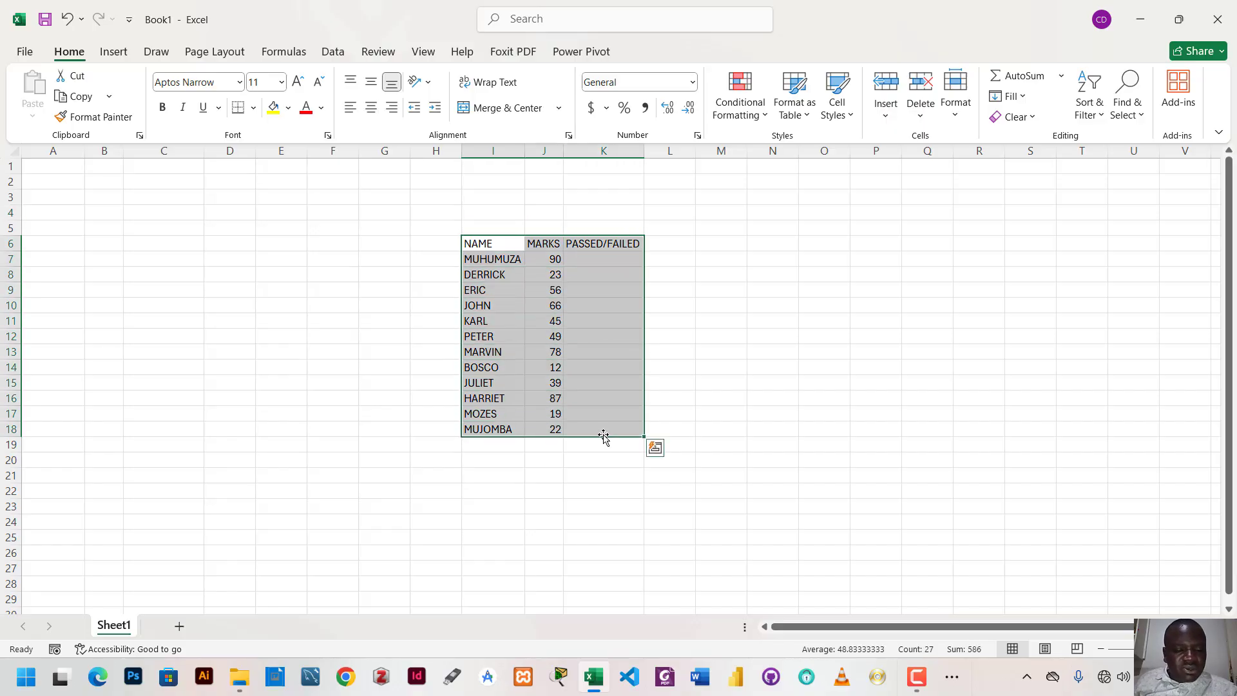
{"action": "key", "text": "ctrl+shift+f"}
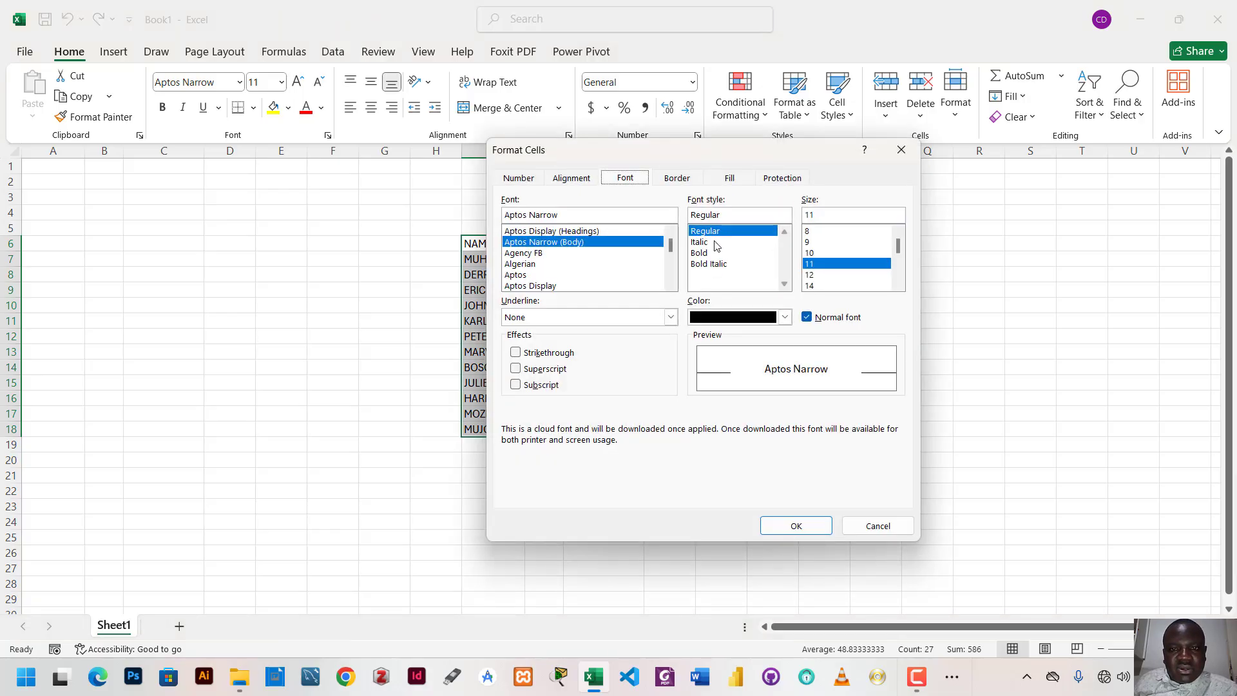
{"action": "left_click", "coordinate": [681, 179]}
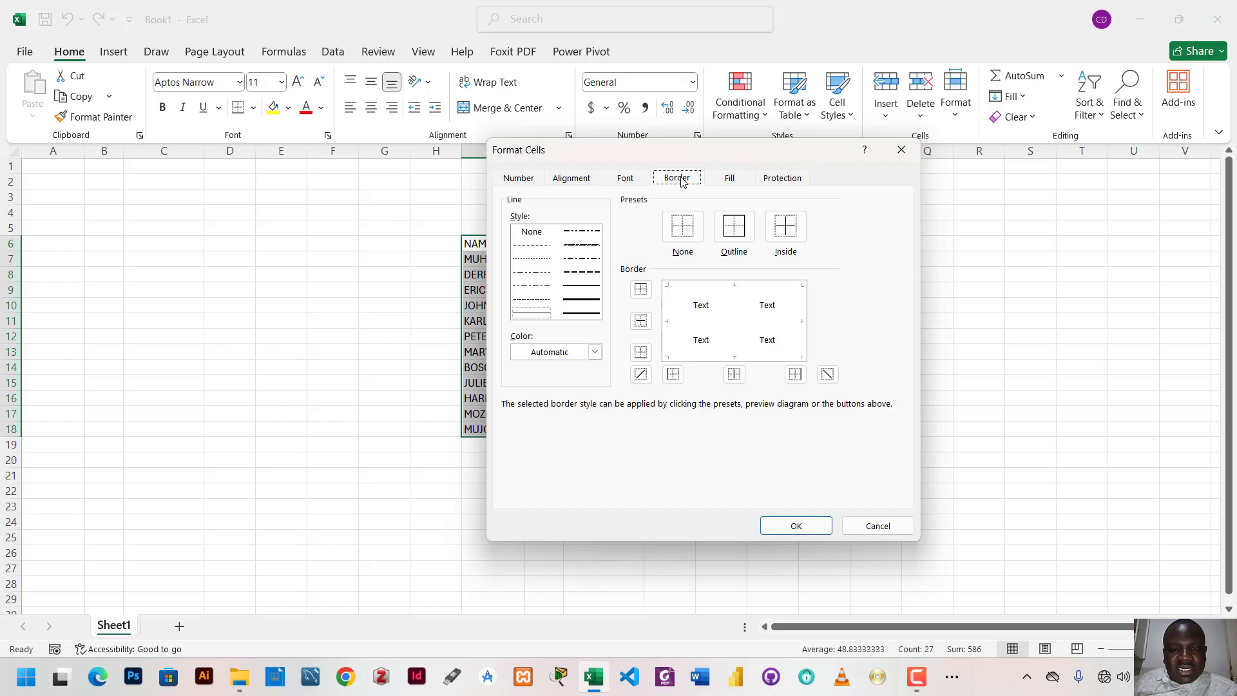
{"action": "left_click", "coordinate": [581, 299]}
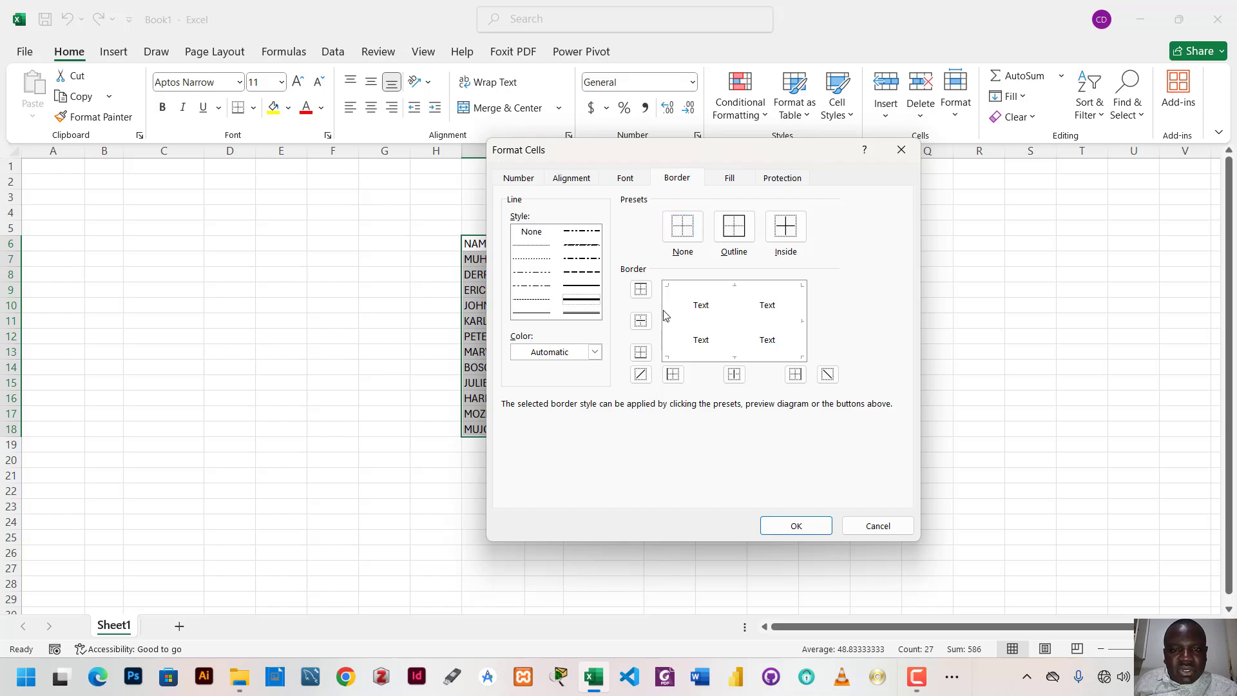
{"action": "left_click", "coordinate": [668, 326]}
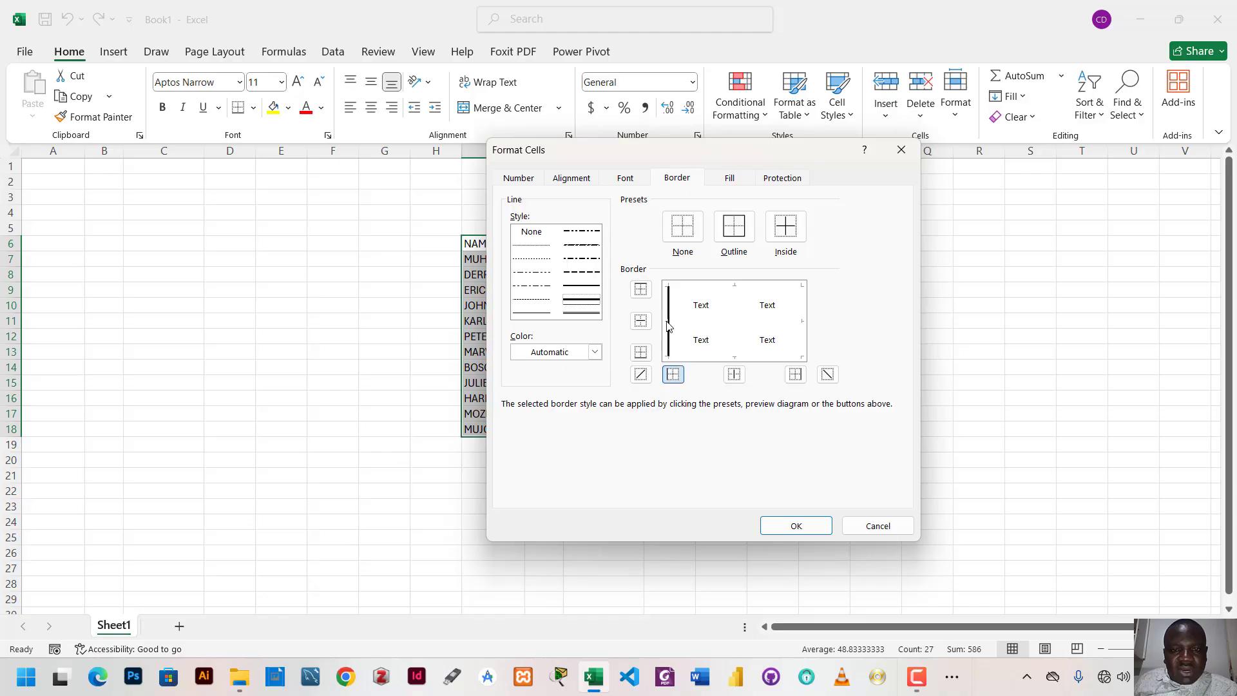
{"action": "left_click", "coordinate": [739, 286]}
{"action": "left_click", "coordinate": [739, 357]}
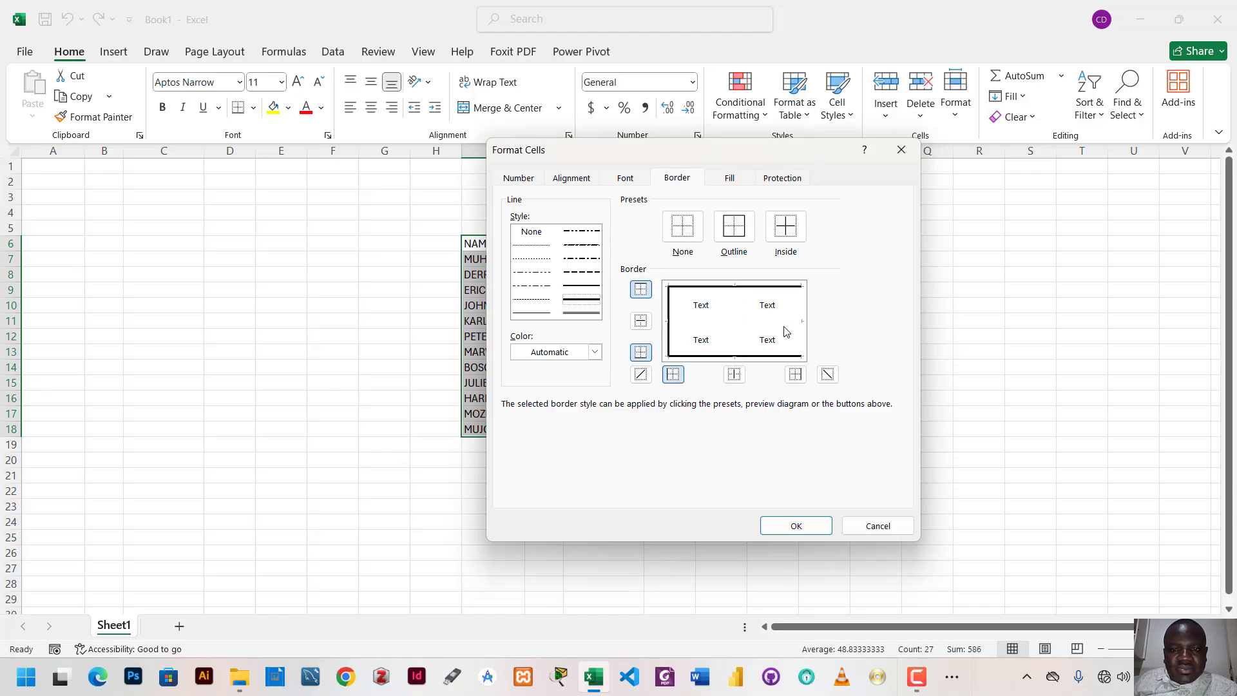
- Add thick inside horizontal and vertical borders to the table and apply the formatting
{"action": "left_click", "coordinate": [801, 322]}
{"action": "left_click", "coordinate": [723, 321]}
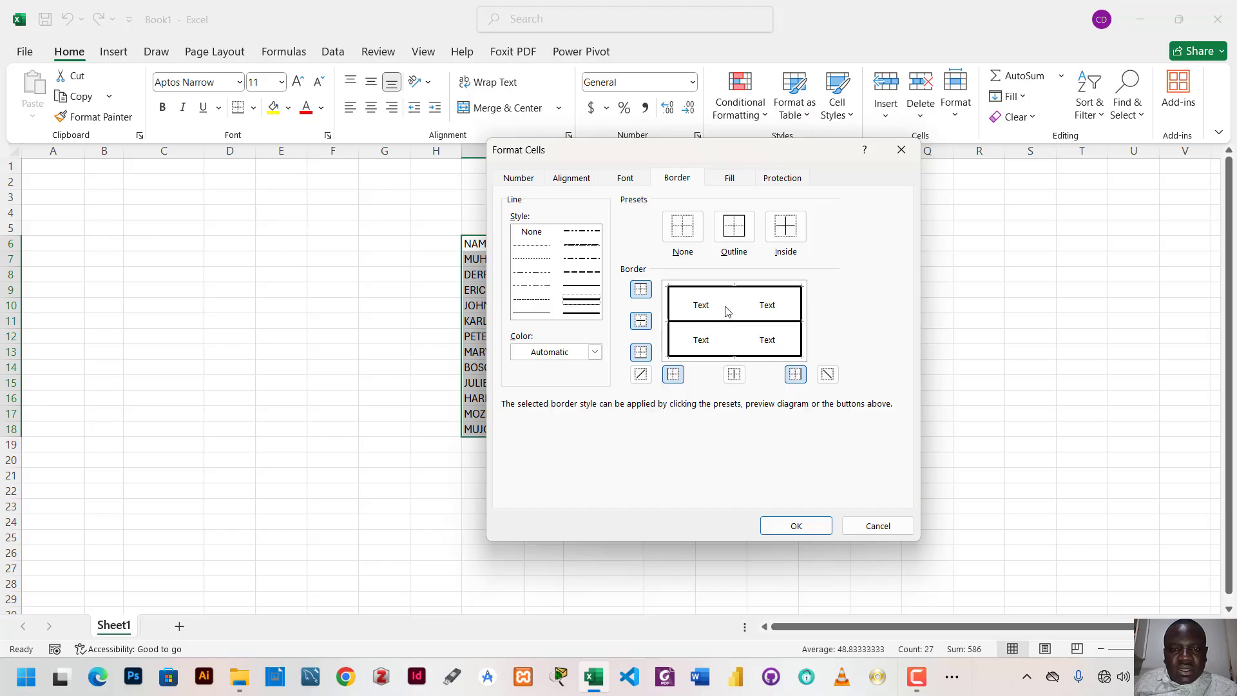
{"action": "left_click", "coordinate": [727, 312]}
{"action": "left_click", "coordinate": [730, 308]}
{"action": "left_click", "coordinate": [734, 374]}
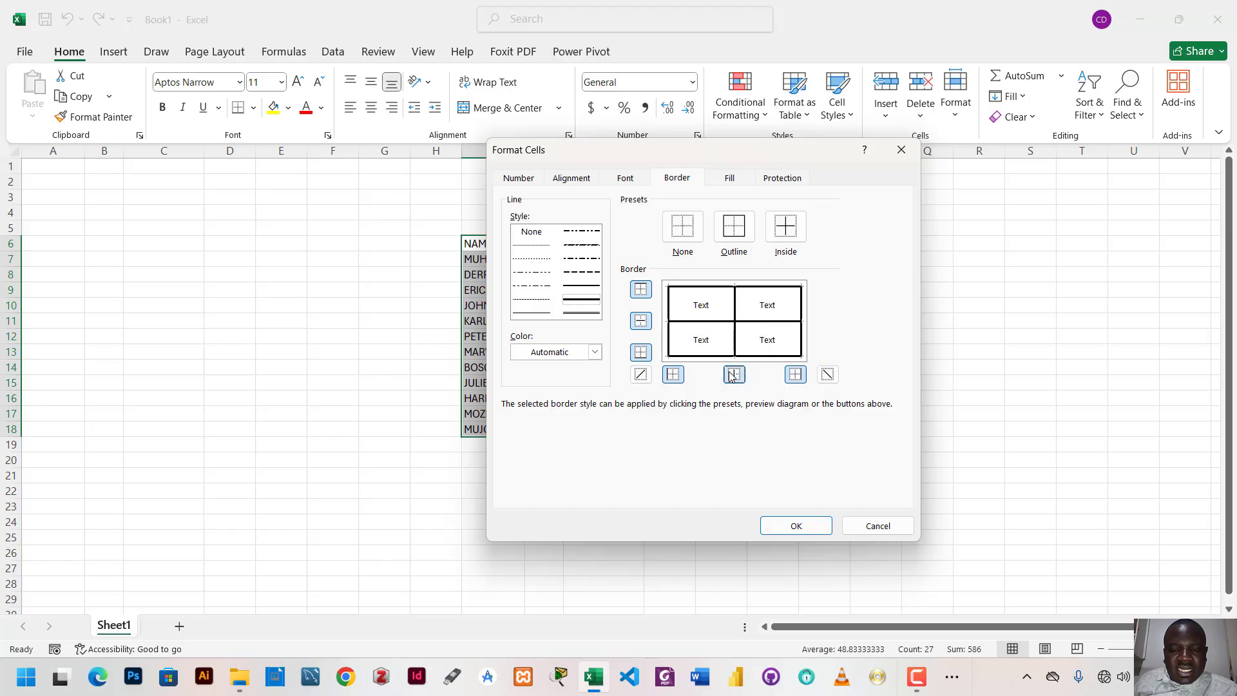
{"action": "left_click", "coordinate": [796, 526]}
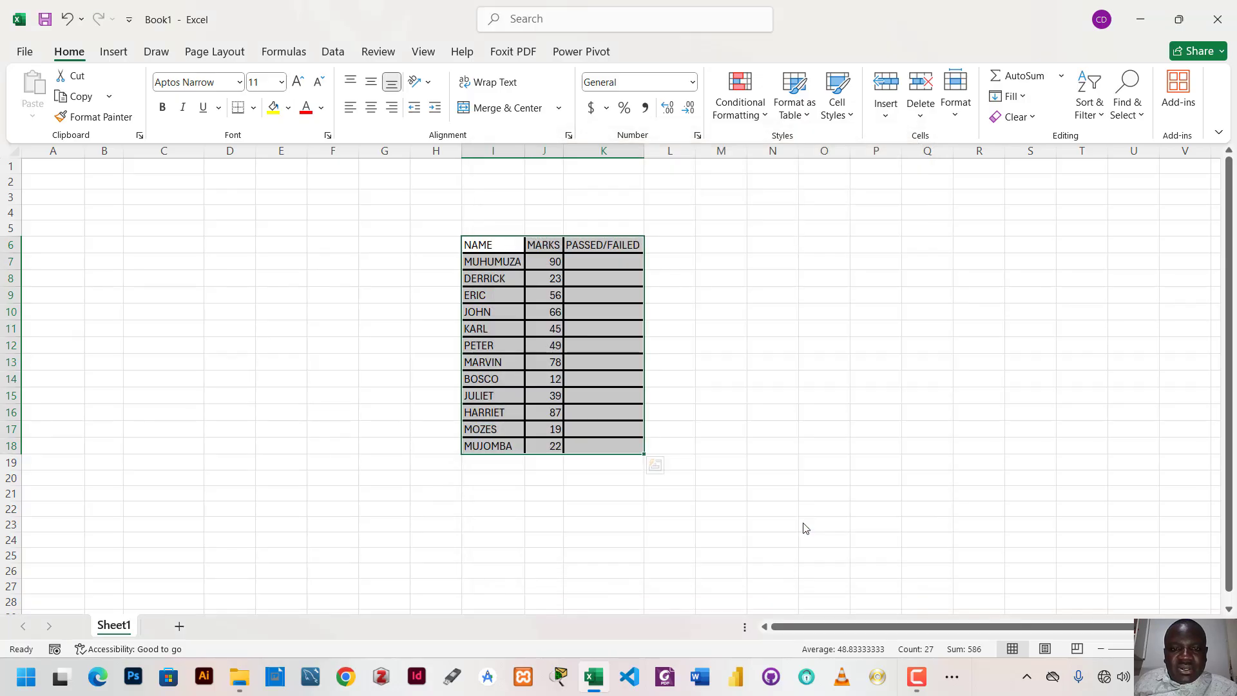
{"action": "left_click", "coordinate": [776, 379]}
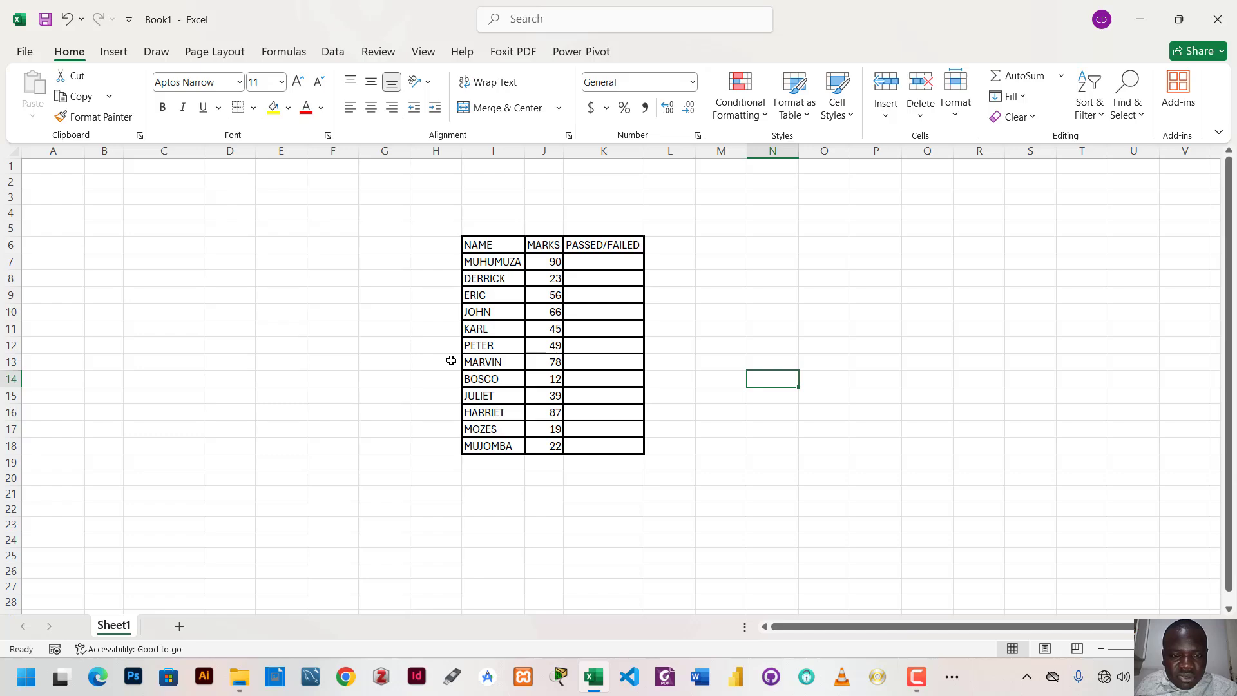
- Undo the border formatting on the table
{"action": "key", "text": "ctrl+z"}
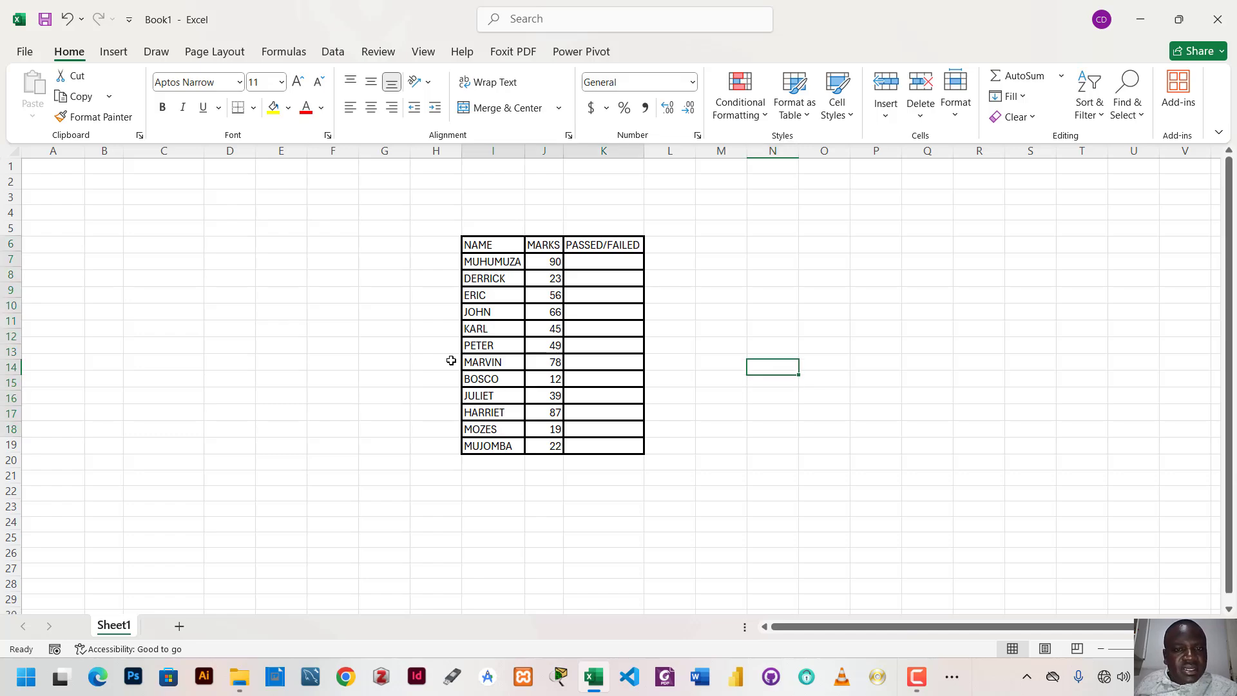
{"action": "left_click", "coordinate": [732, 303]}
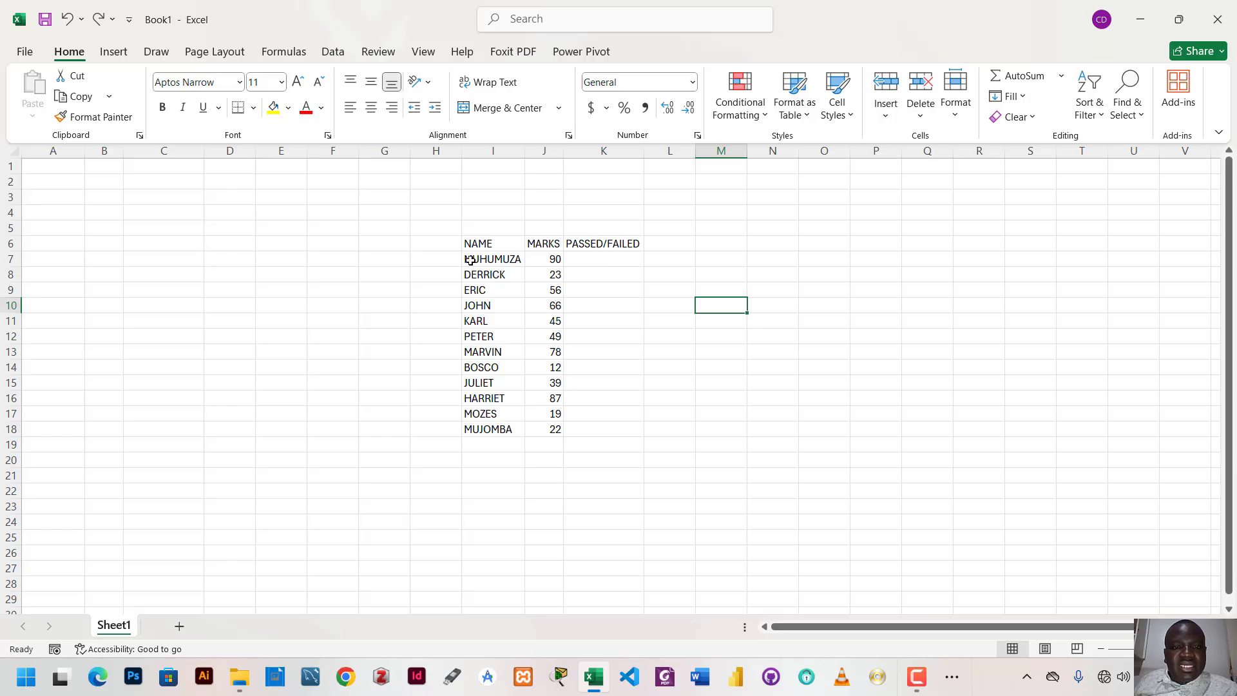
- Enter PASSED in K7 and FAILED in K8 for the first two students
{"action": "left_click", "coordinate": [596, 258]}
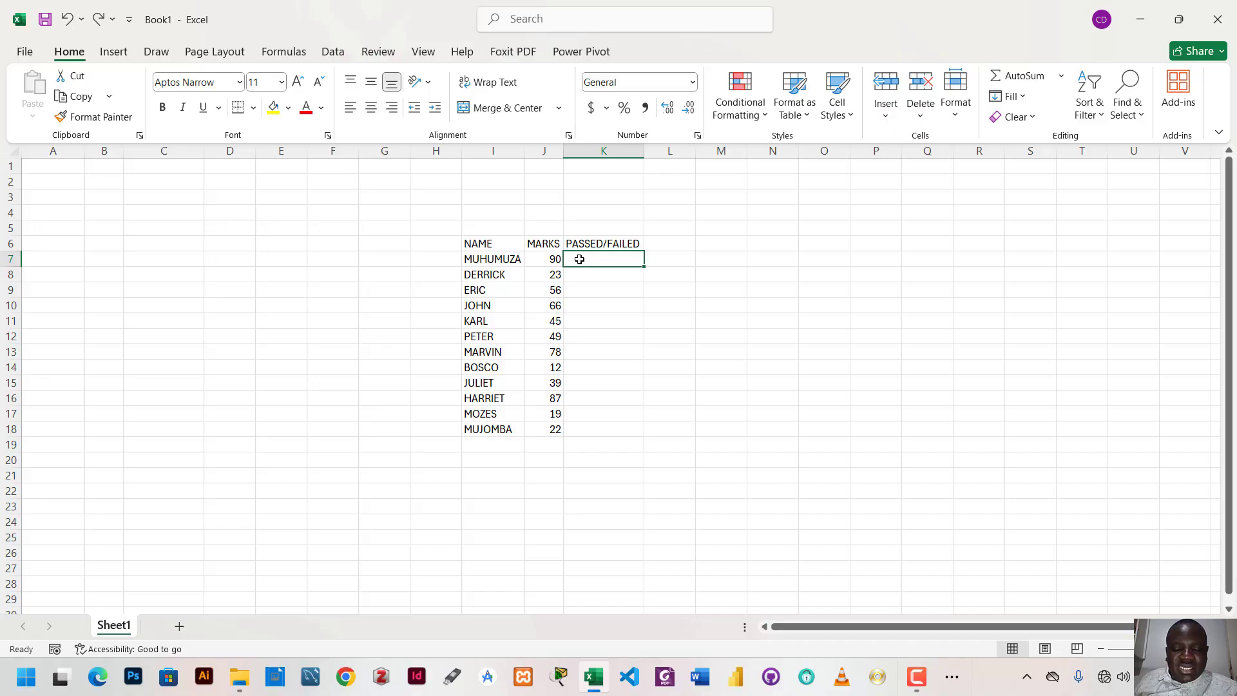
{"action": "type", "text": "PA"}
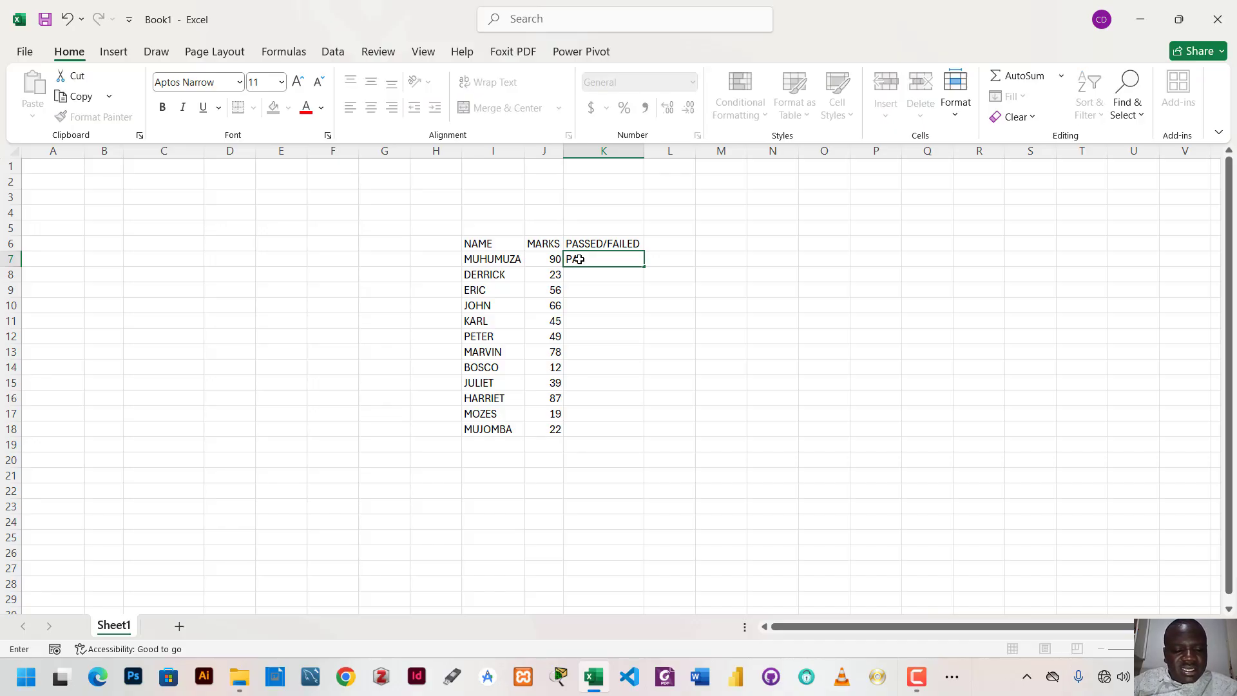
{"action": "type", "text": "SSED"}
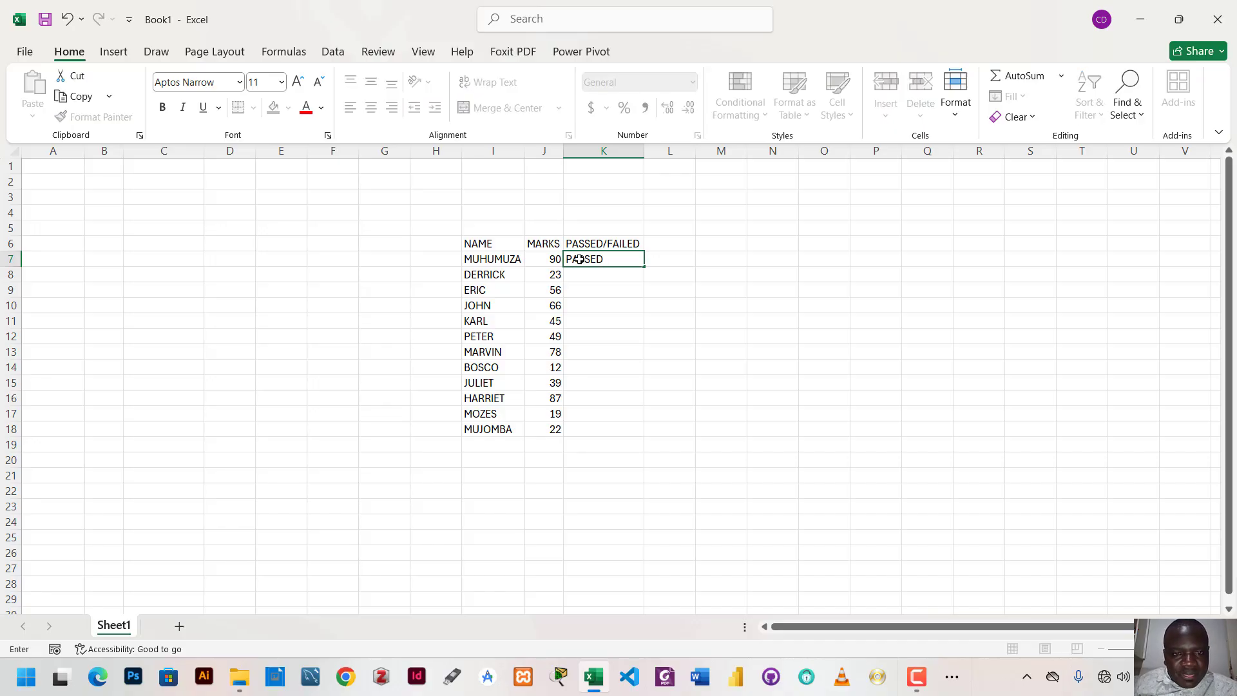
{"action": "left_click", "coordinate": [585, 279]}
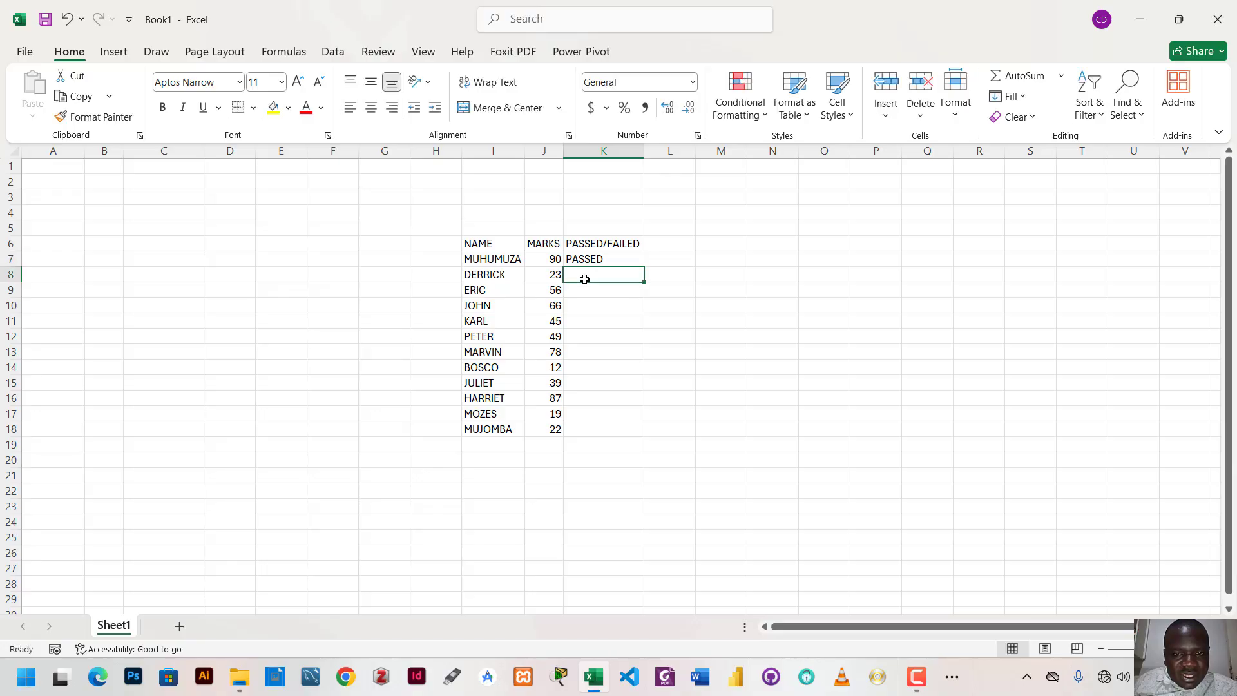
{"action": "type", "text": "FA"}
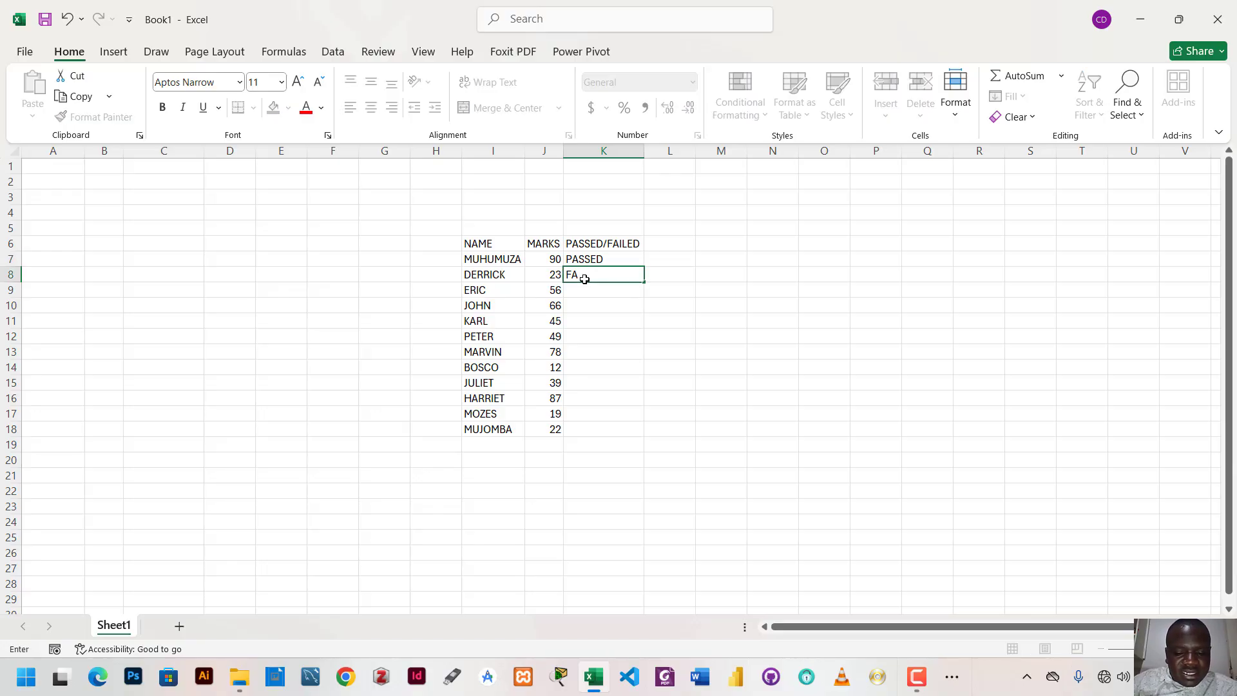
{"action": "type", "text": "ILED"}
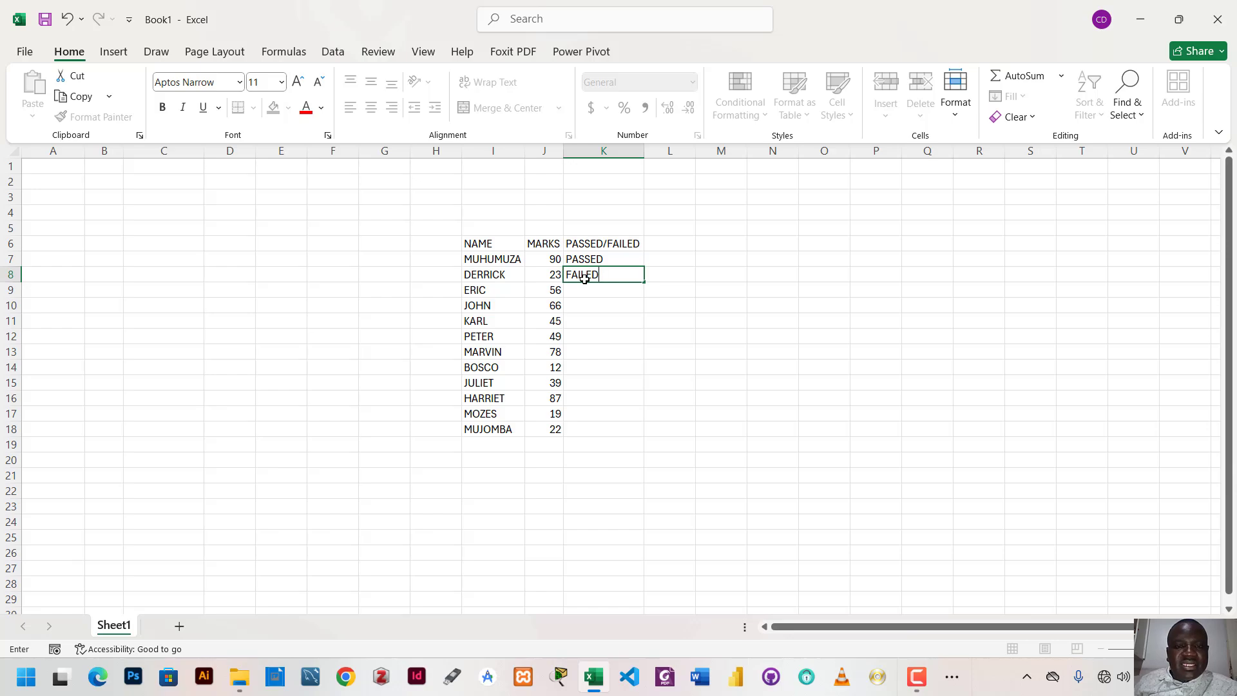
{"action": "left_click", "coordinate": [733, 197]}
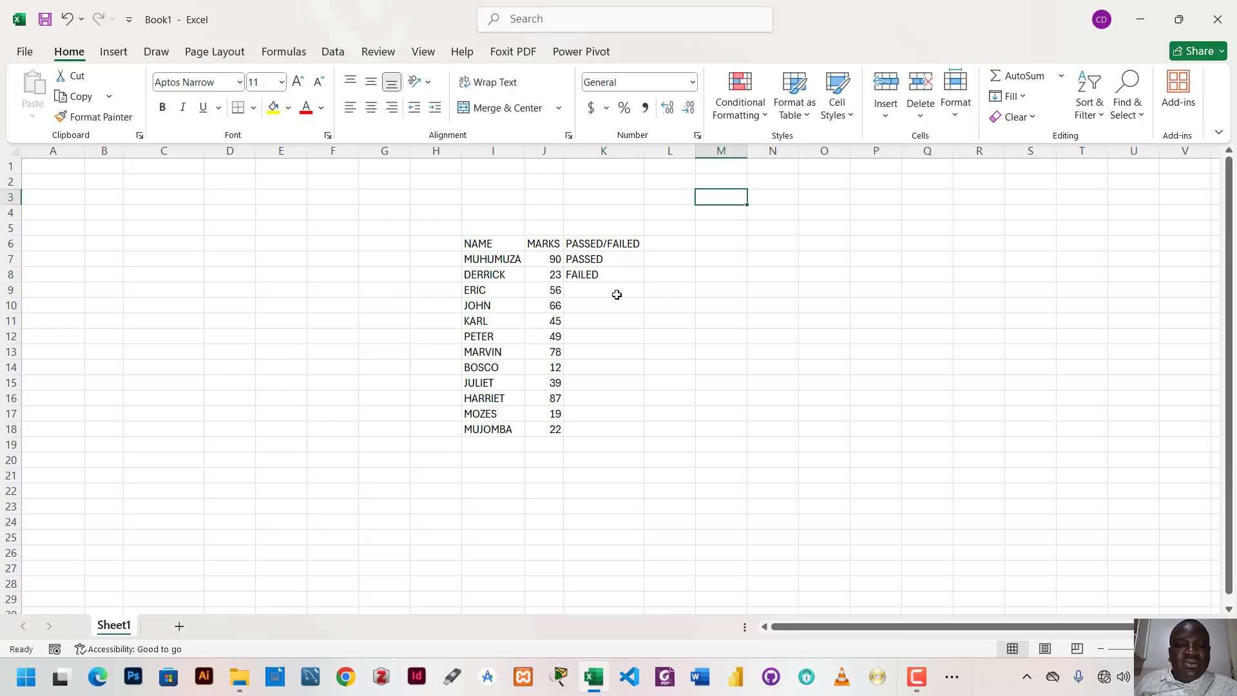
- Clear the entries in K8 and K7
{"action": "left_click", "coordinate": [599, 281]}
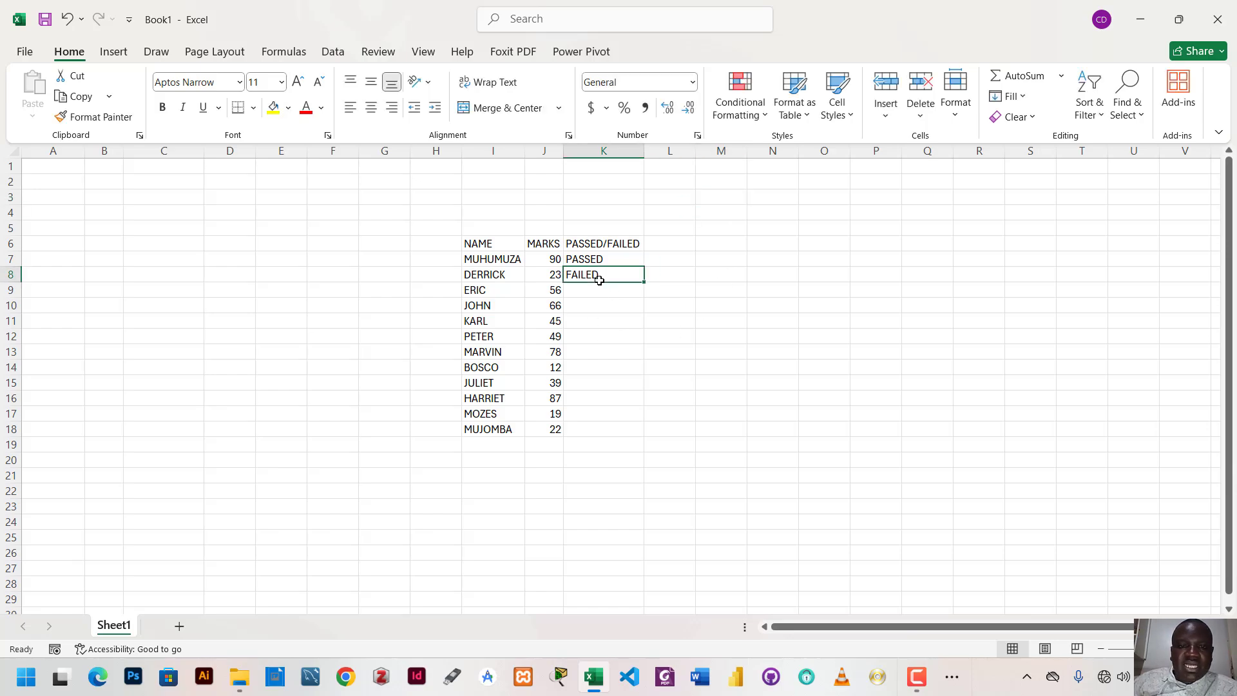
{"action": "key", "text": "BackSpace"}
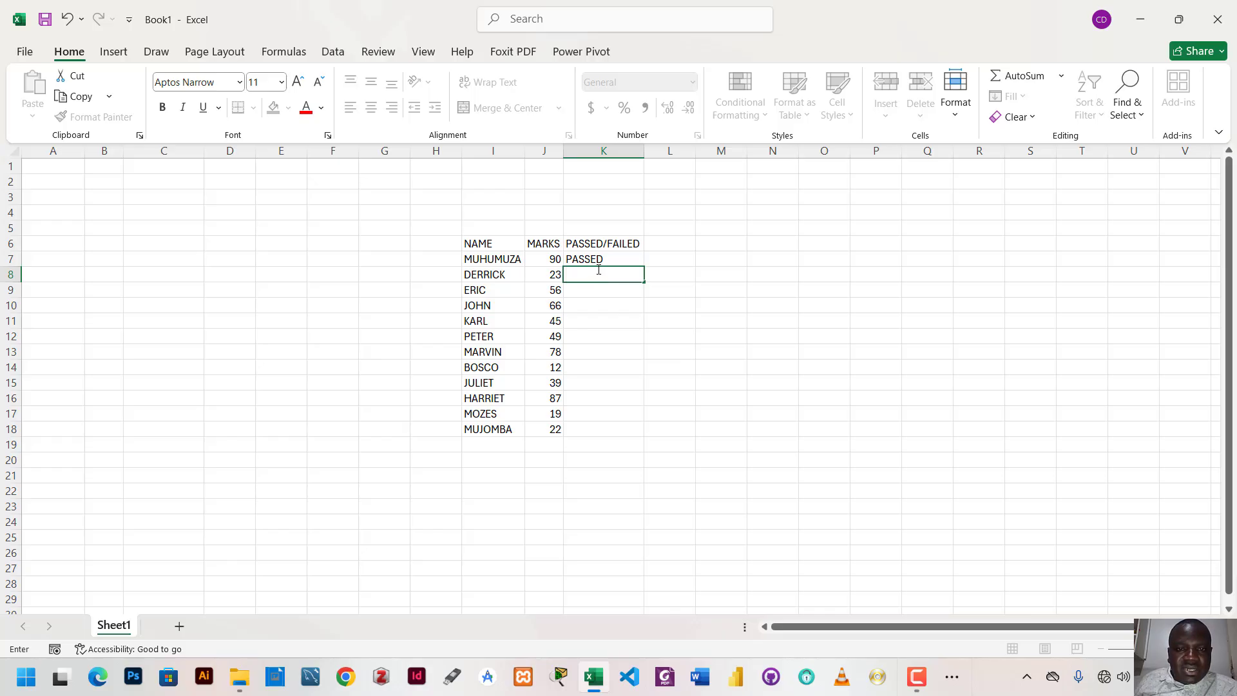
{"action": "left_click", "coordinate": [582, 258]}
{"action": "key", "text": "BackSpace"}
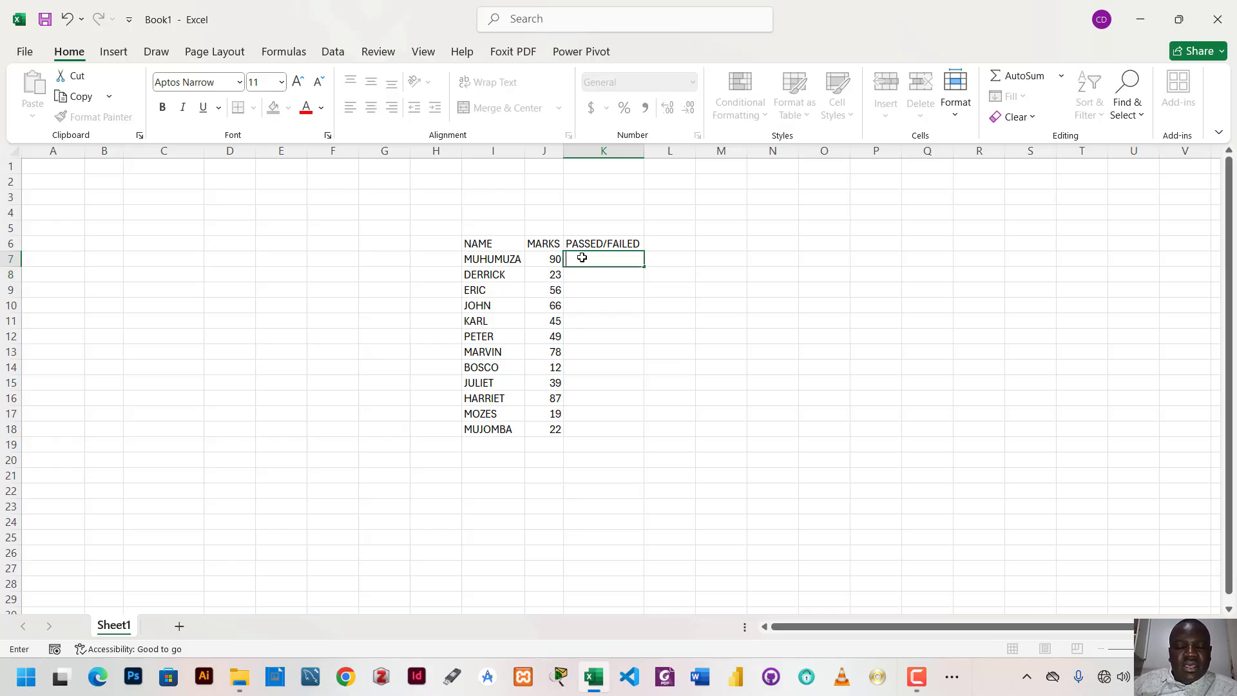
{"action": "left_click", "coordinate": [671, 213]}
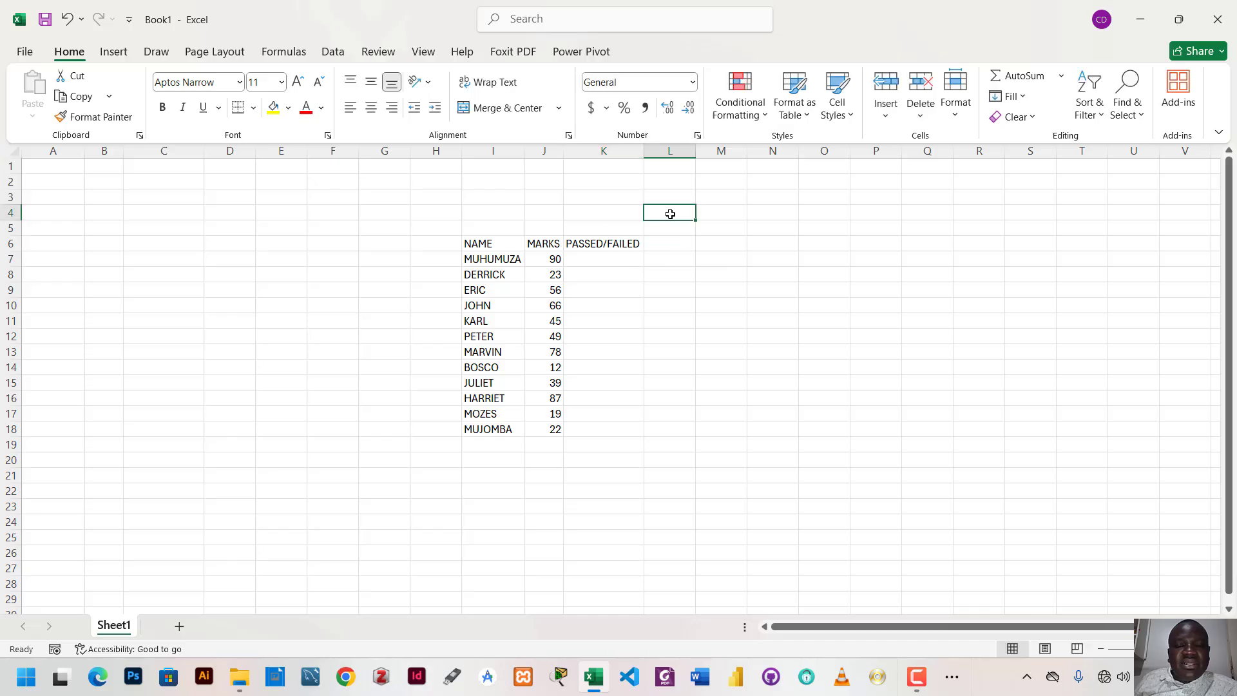
- Enter the formula =IF(J7>50,"PASSED","FAILED") in K7 for the first student
{"action": "left_click", "coordinate": [584, 259]}
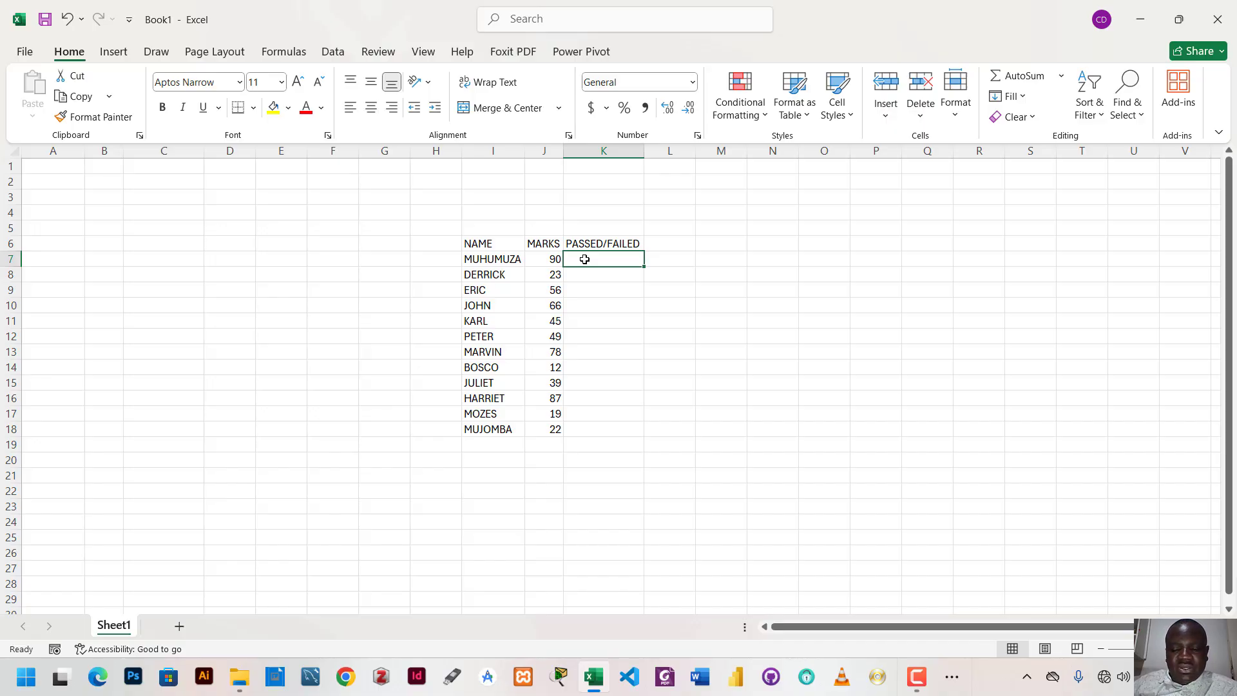
{"action": "type", "text": "="}
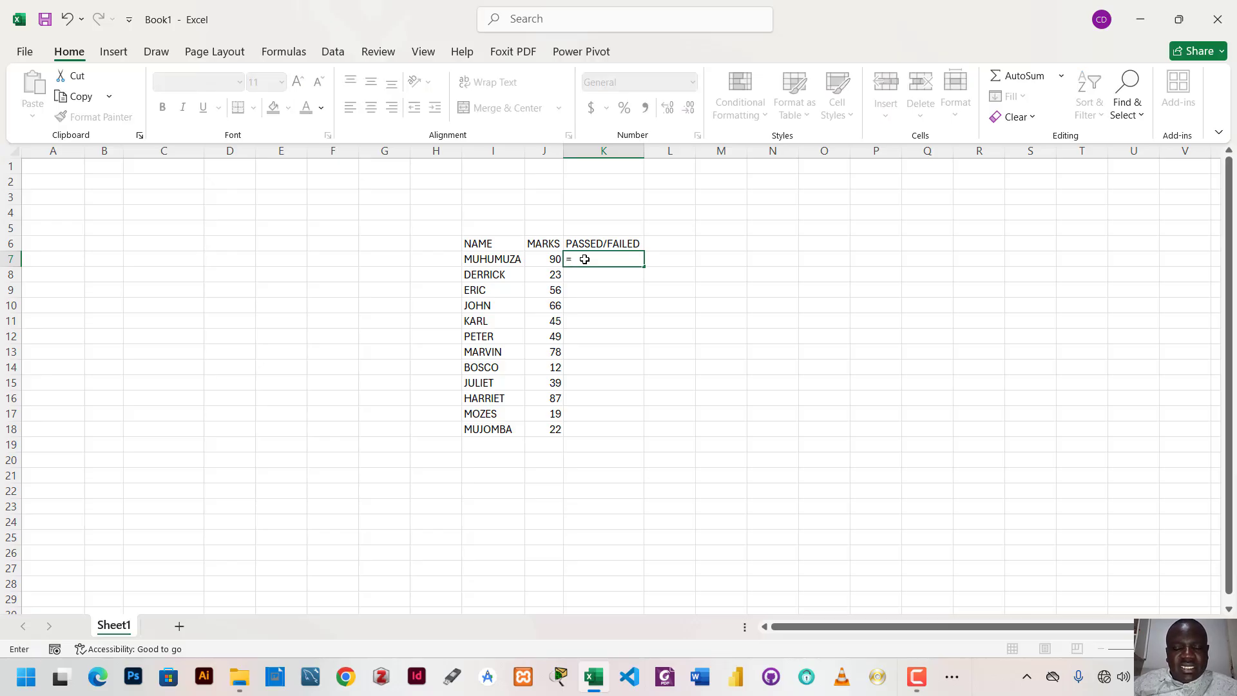
{"action": "type", "text": "IF"}
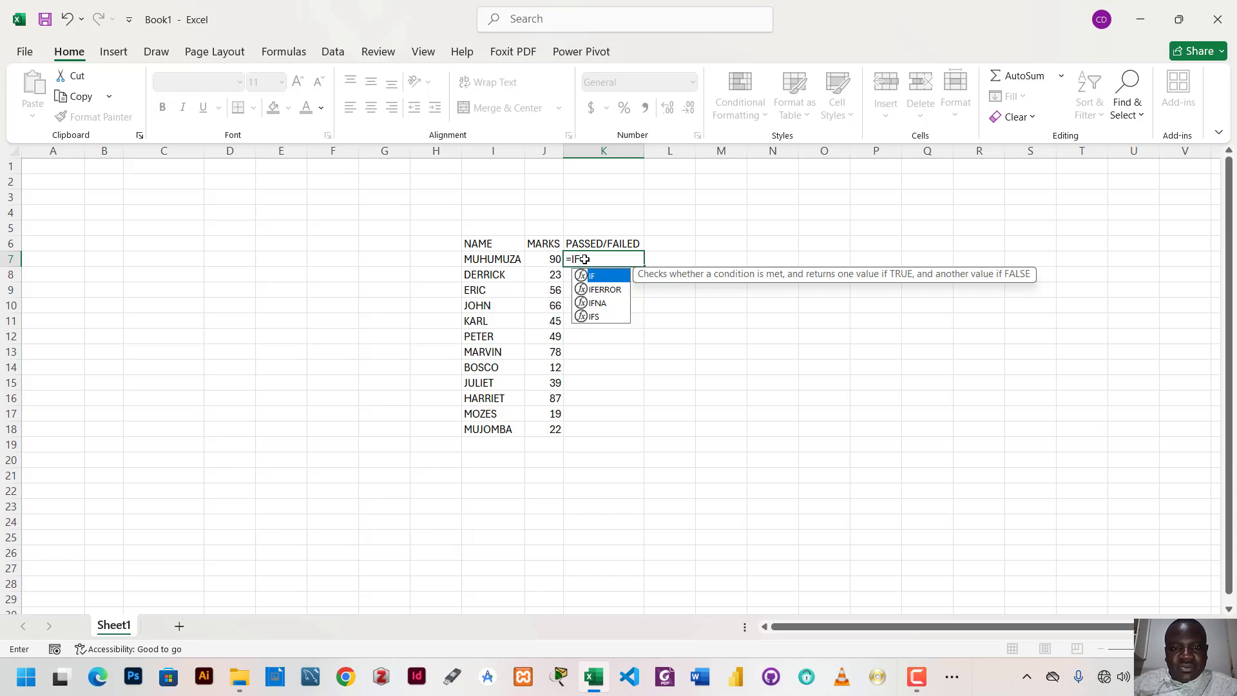
{"action": "type", "text": "("}
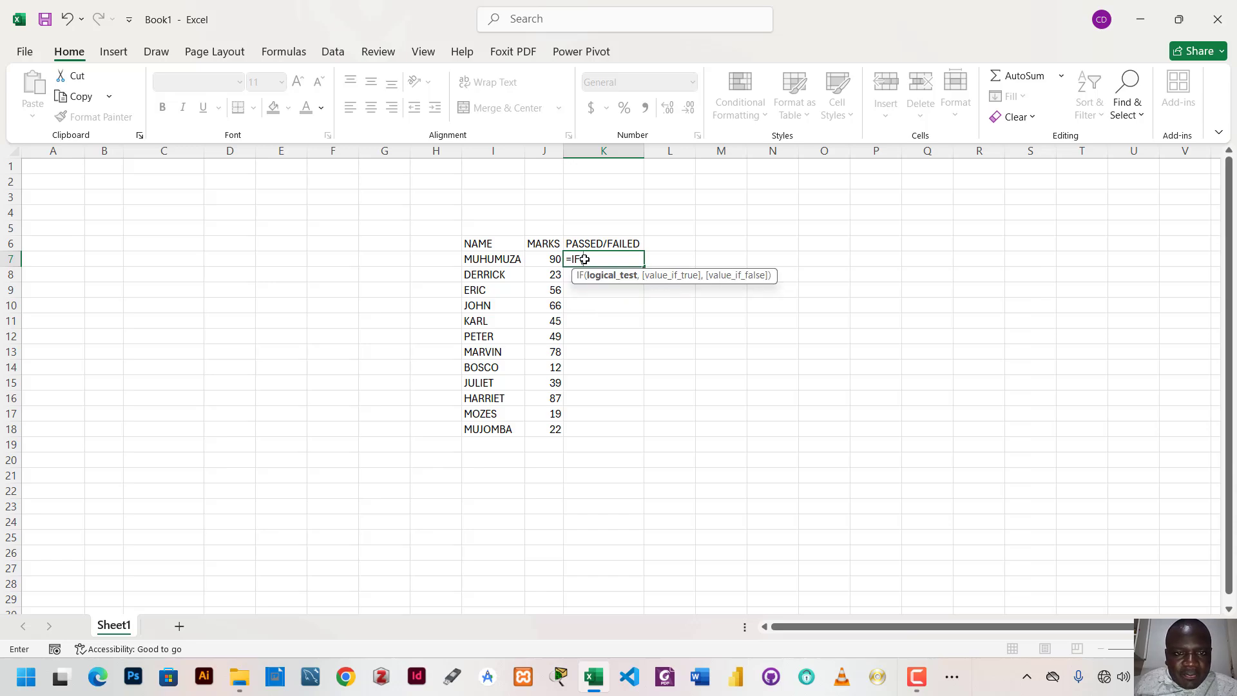
{"action": "left_click", "coordinate": [549, 260]}
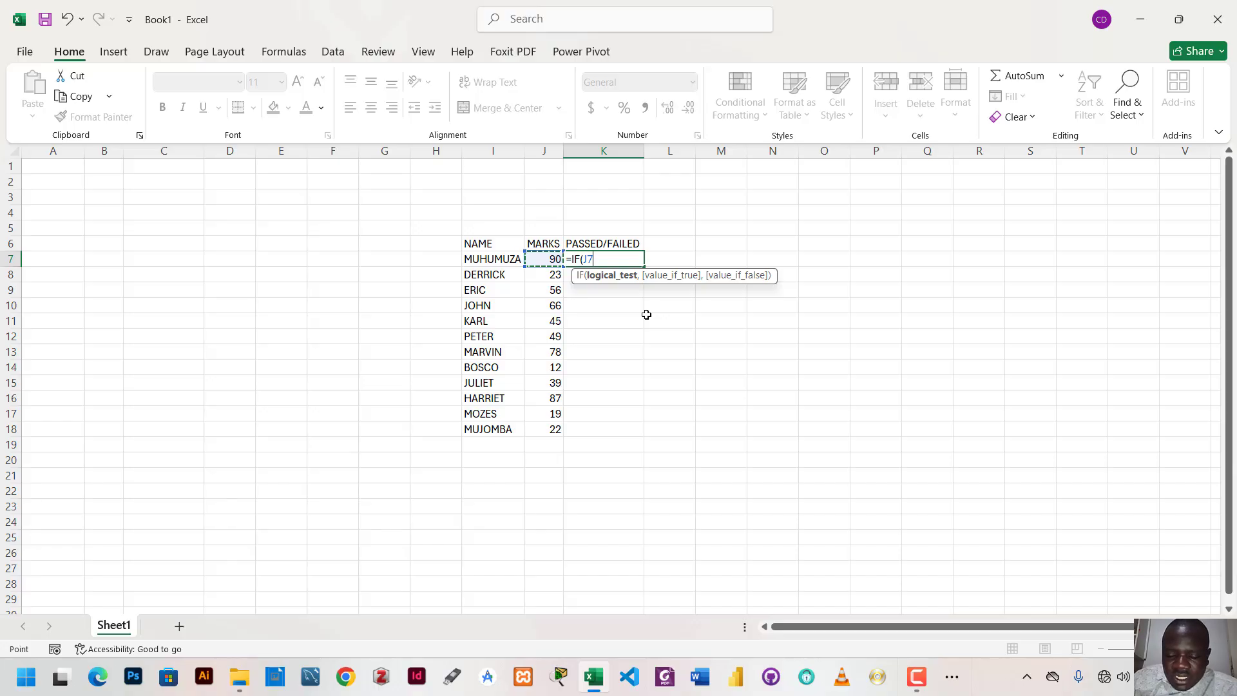
{"action": "type", "text": ">"}
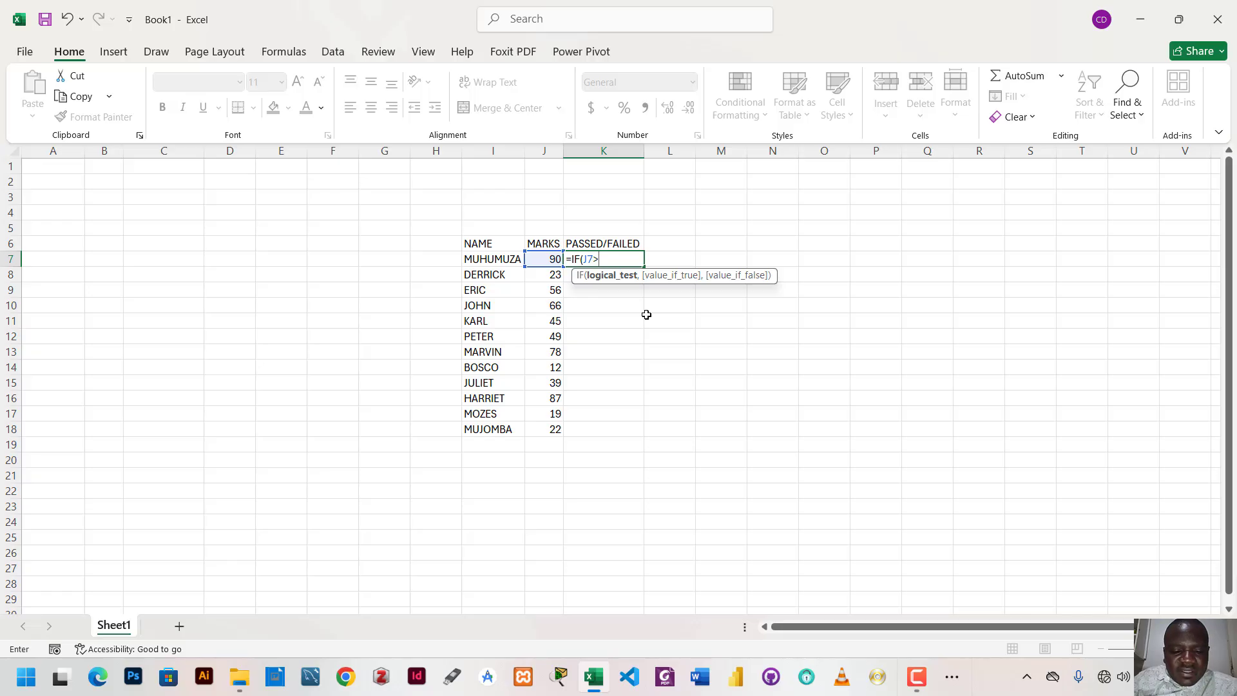
{"action": "type", "text": "50"}
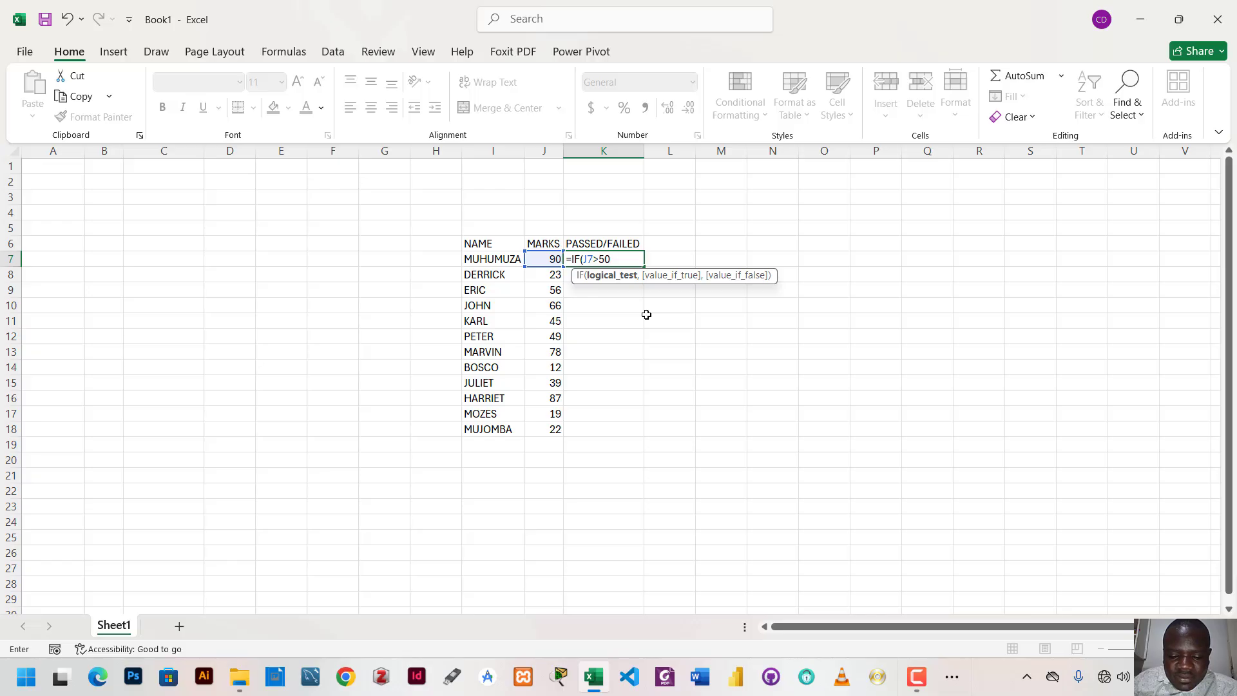
{"action": "type", "text": ","}
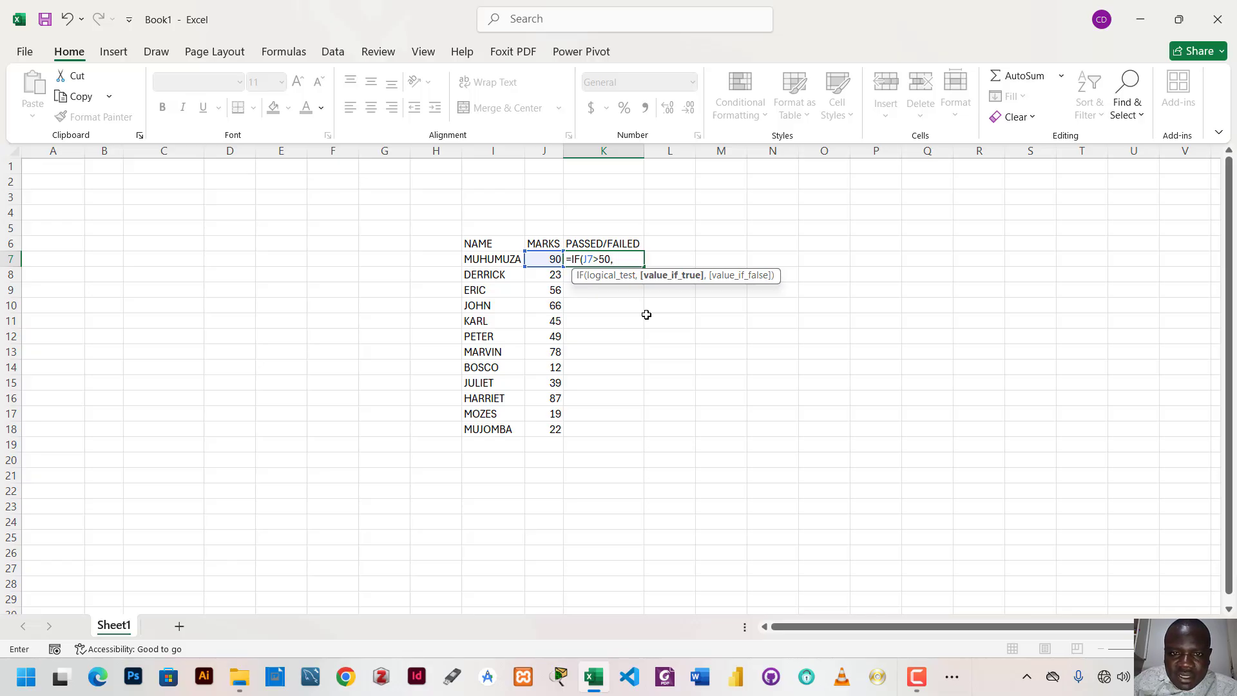
{"action": "type", "text": "\""}
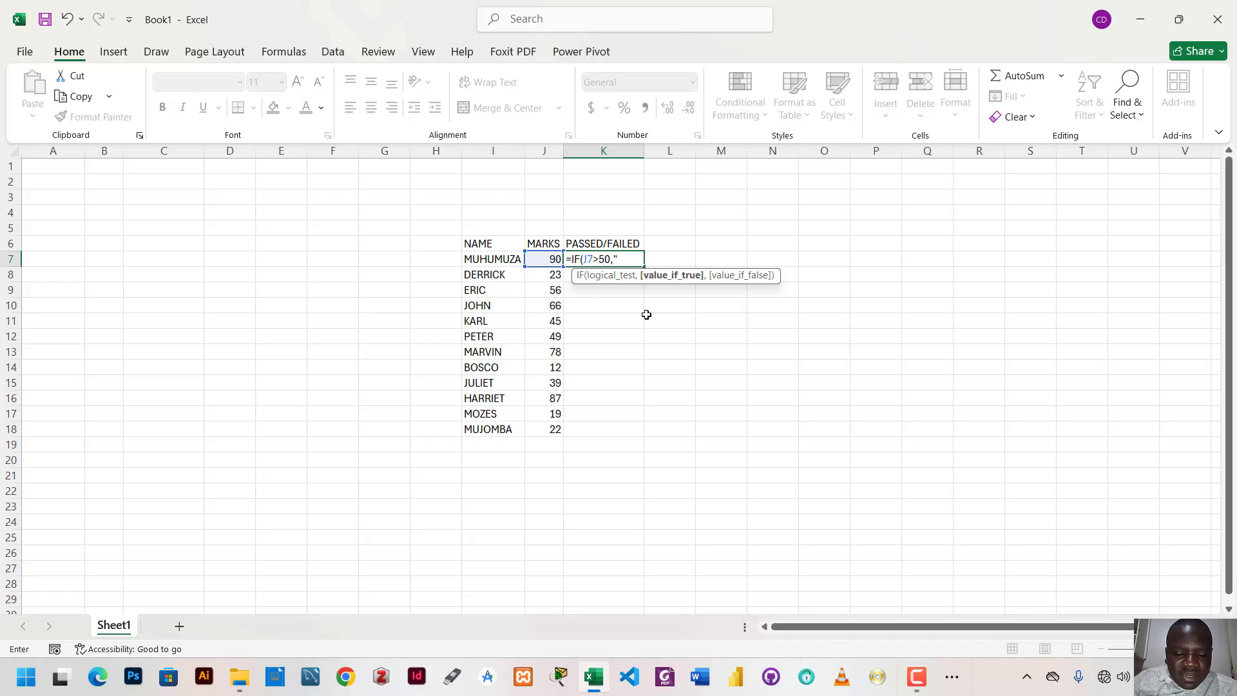
{"action": "type", "text": "PASSED"}
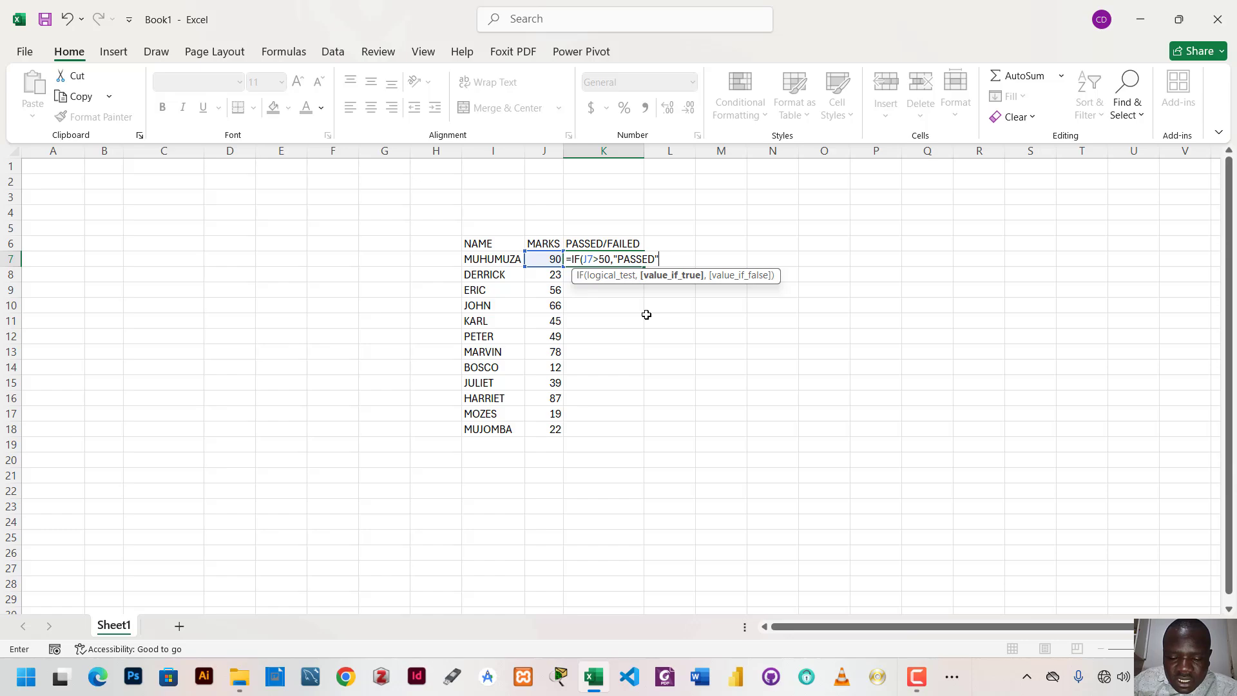
{"action": "type", "text": "\","}
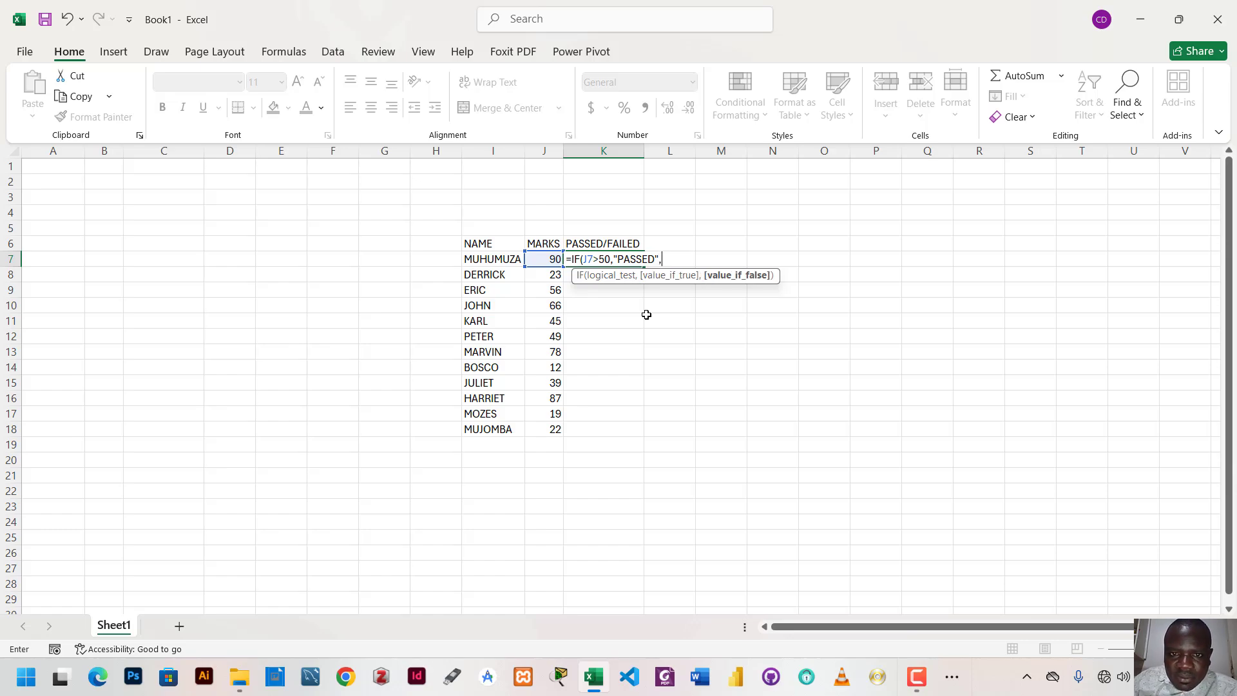
{"action": "type", "text": "\"FA"}
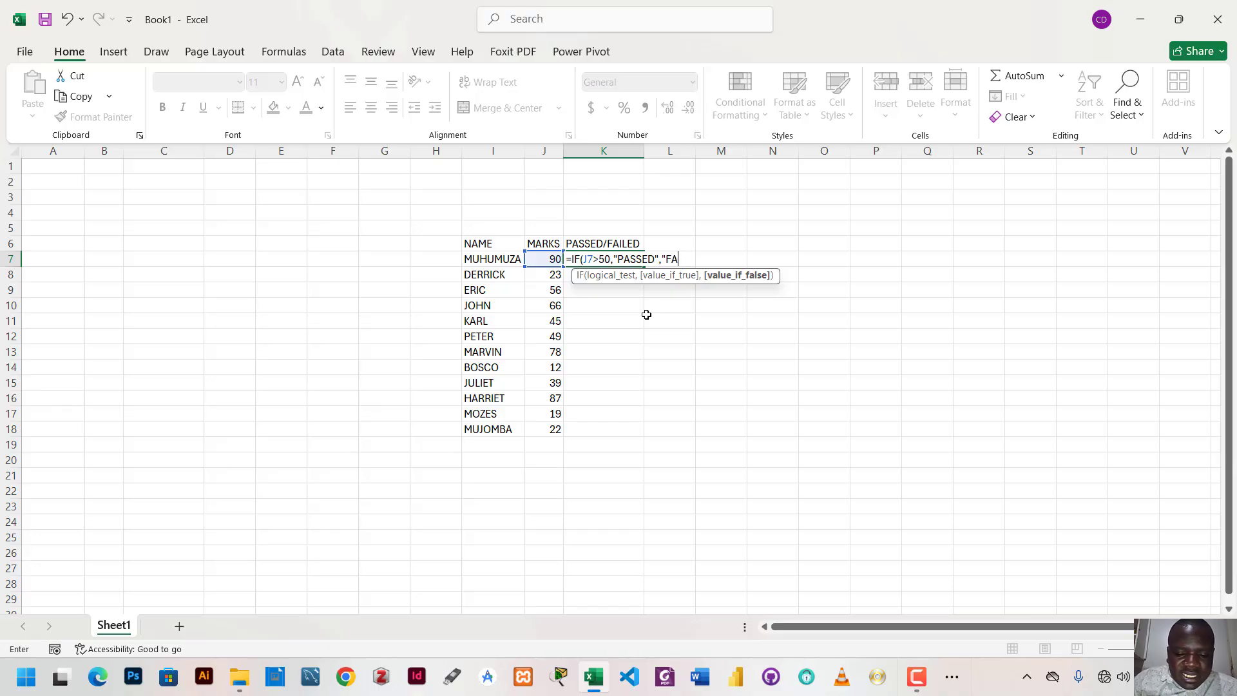
{"action": "type", "text": "ILED"}
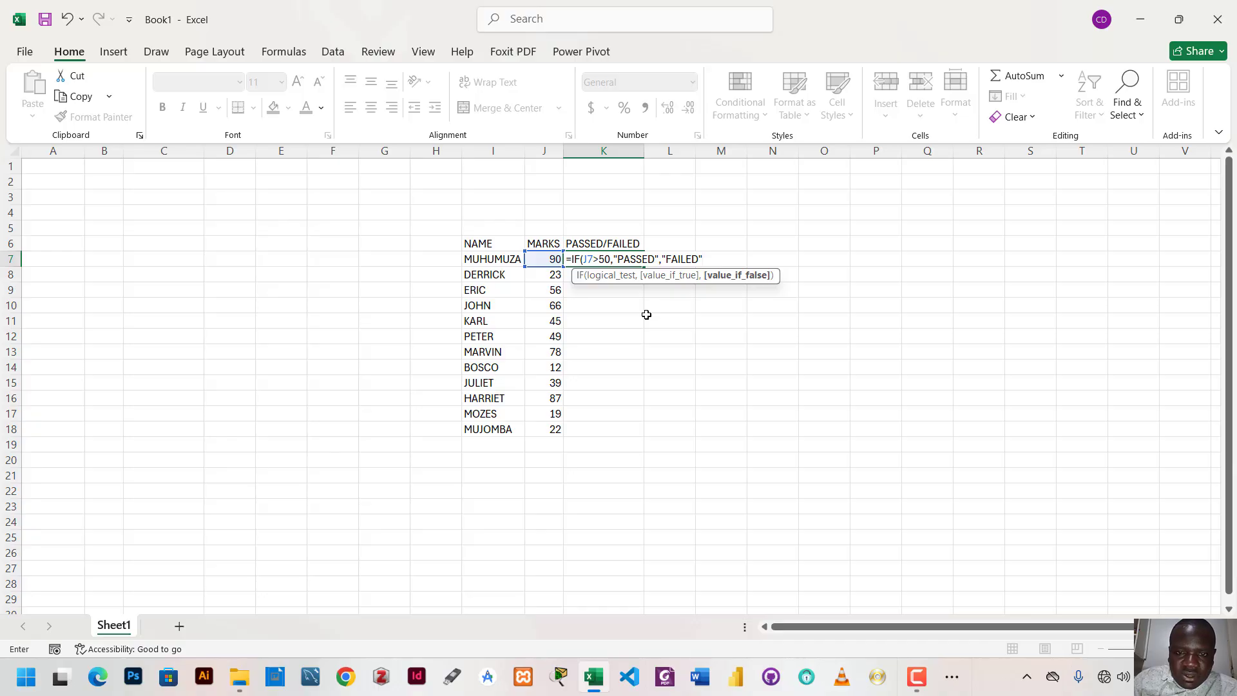
{"action": "key", "text": "Return"}
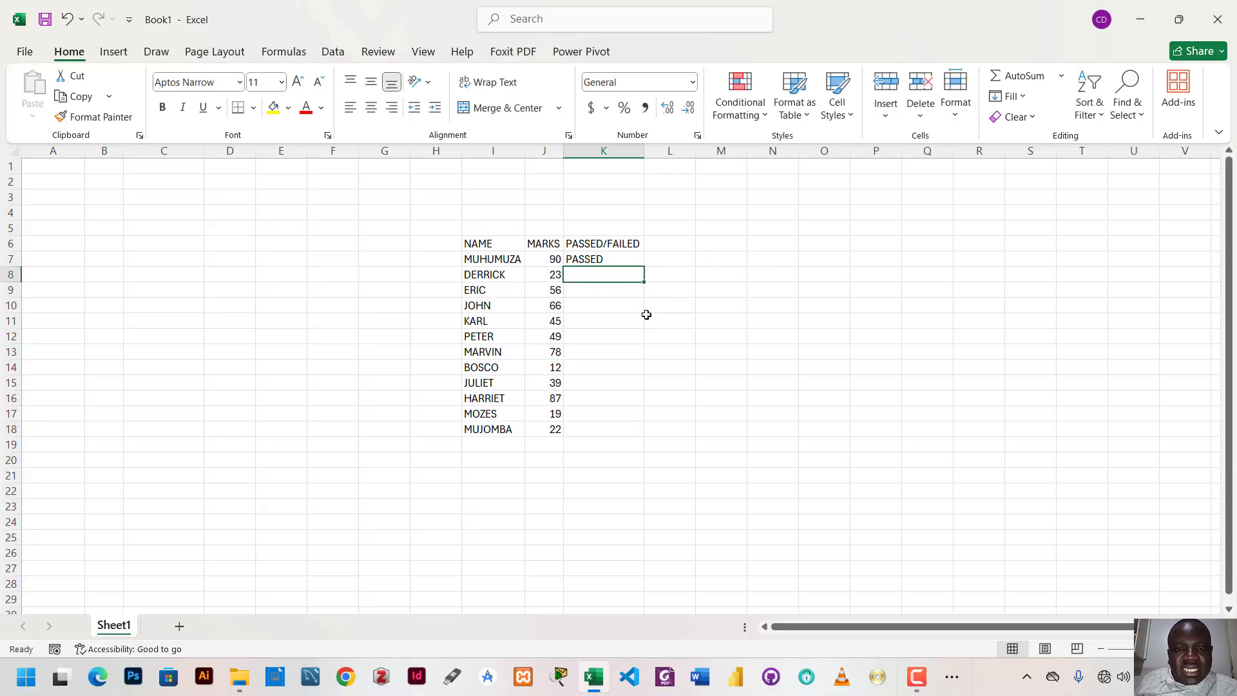
- Fill the IF formula from K7 down through K18 for all students
{"action": "left_click", "coordinate": [582, 259]}
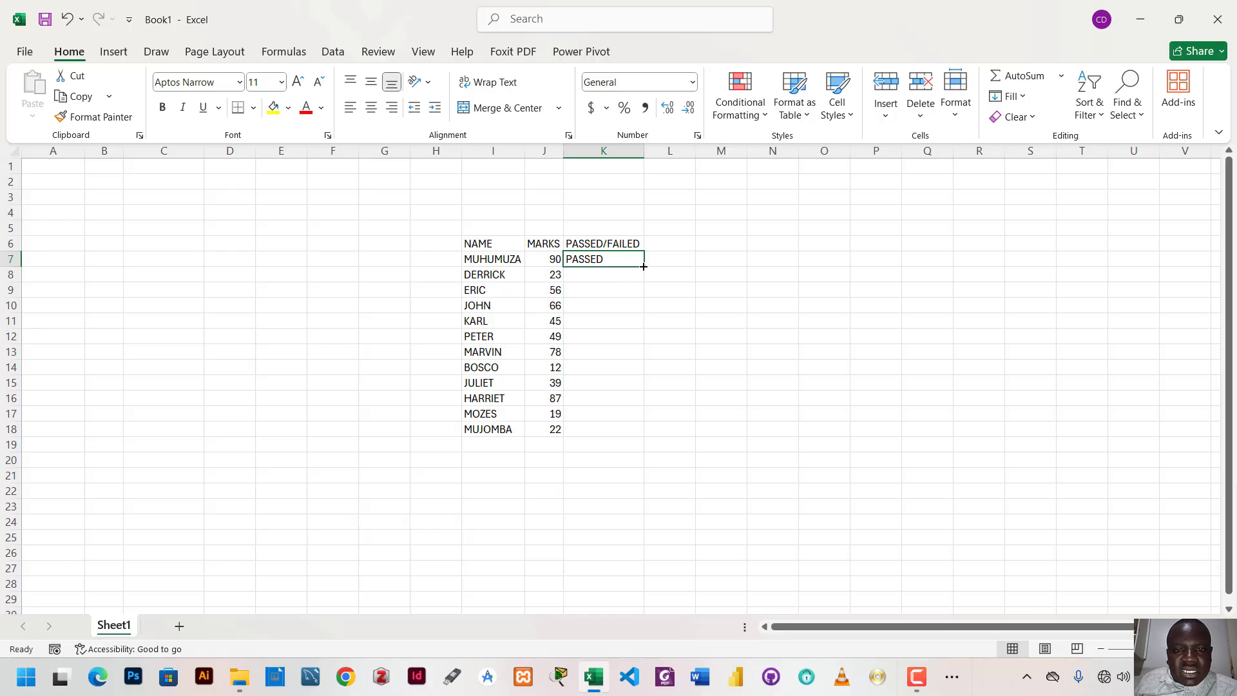
{"action": "left_click_drag", "start_coordinate": [643, 266], "coordinate": [633, 440]}
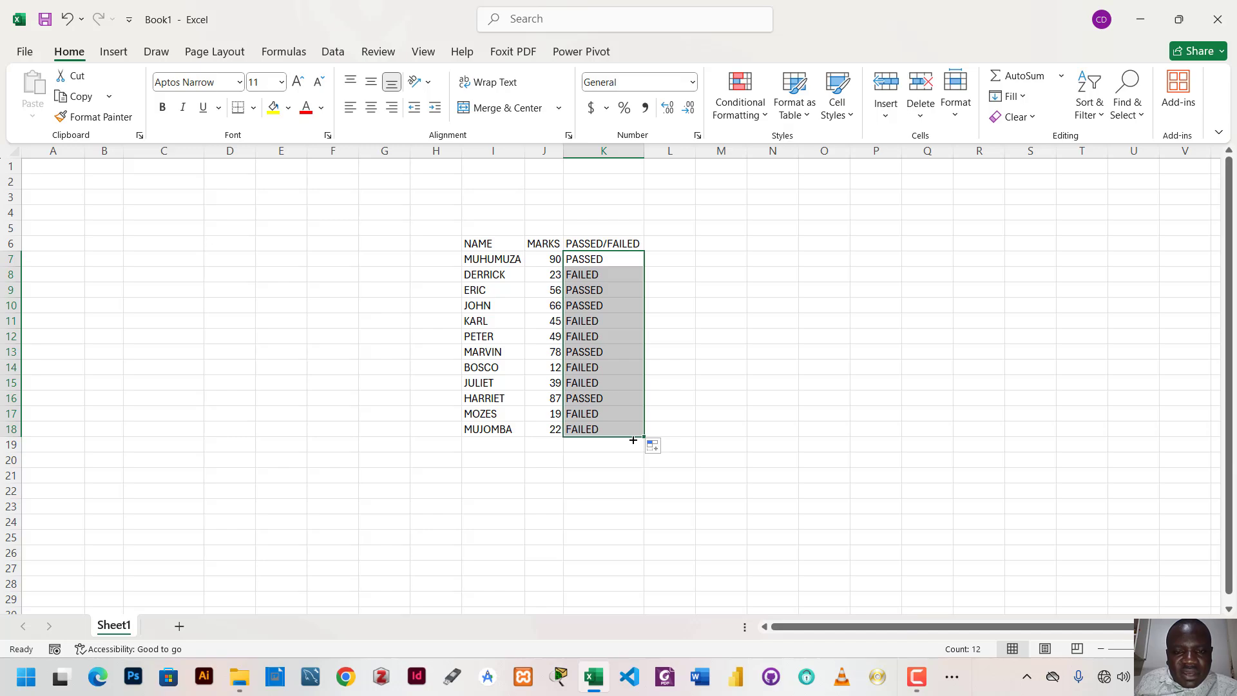
{"action": "left_click", "coordinate": [710, 303]}
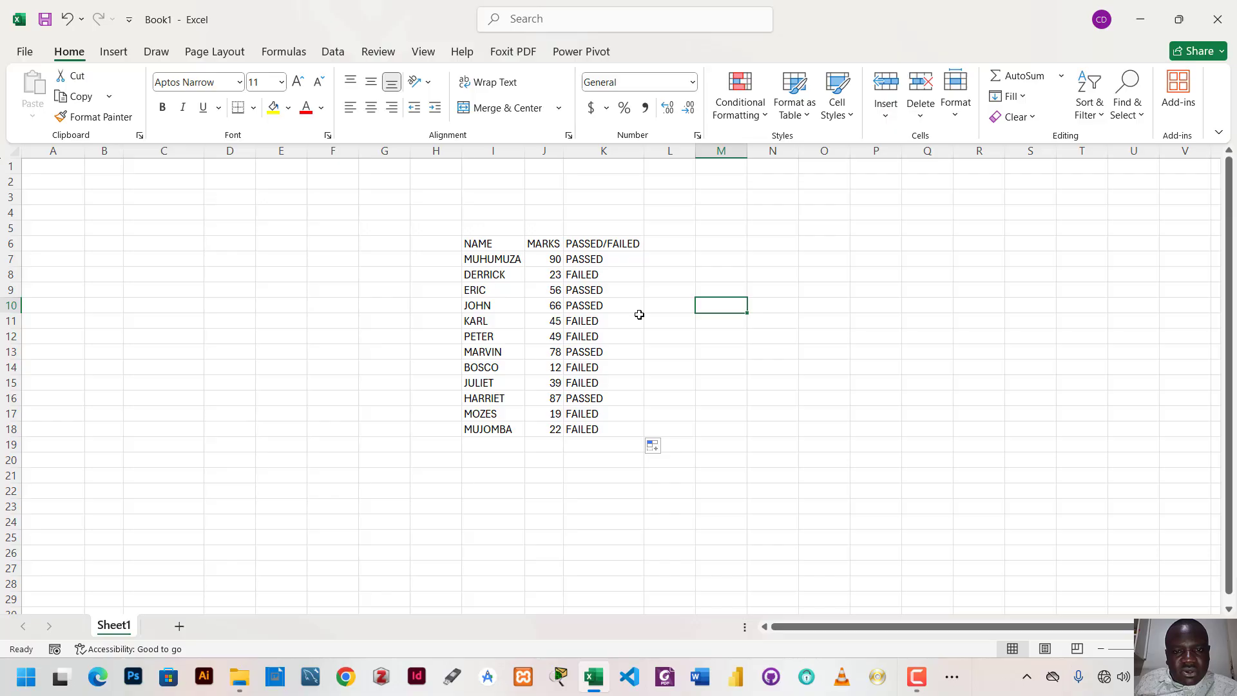
{"action": "mouse_move", "coordinate": [918, 675]}
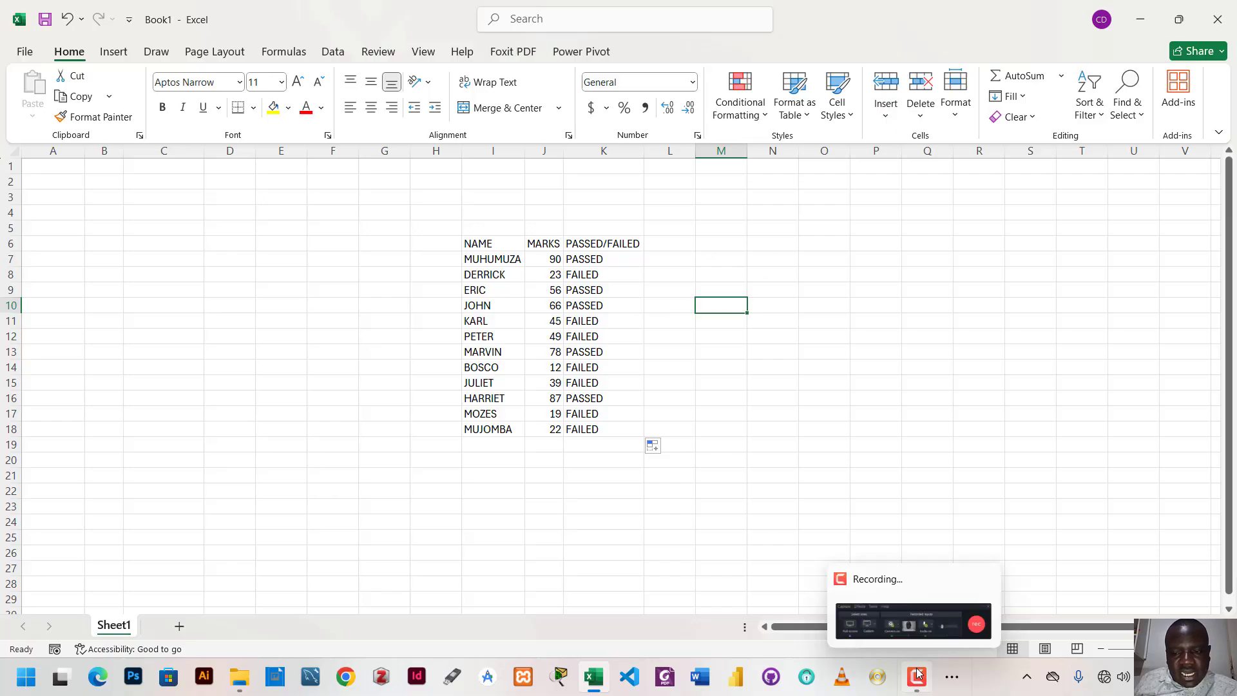
{"action": "left_click", "coordinate": [954, 618]}
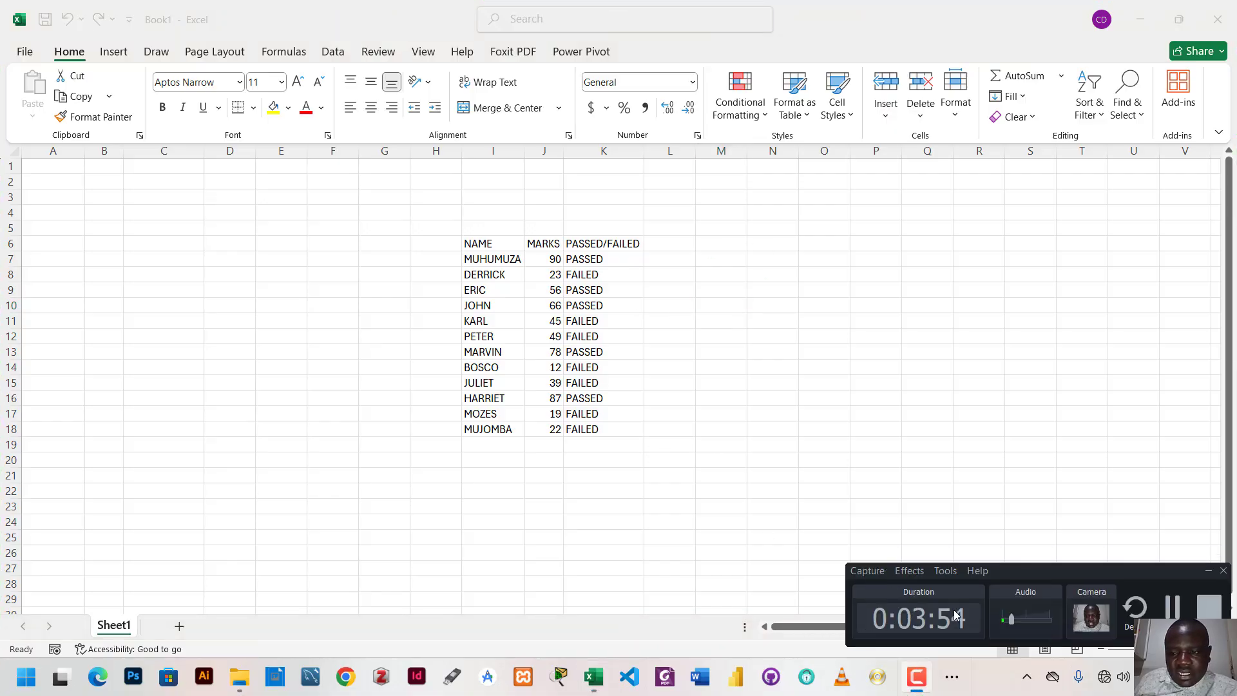